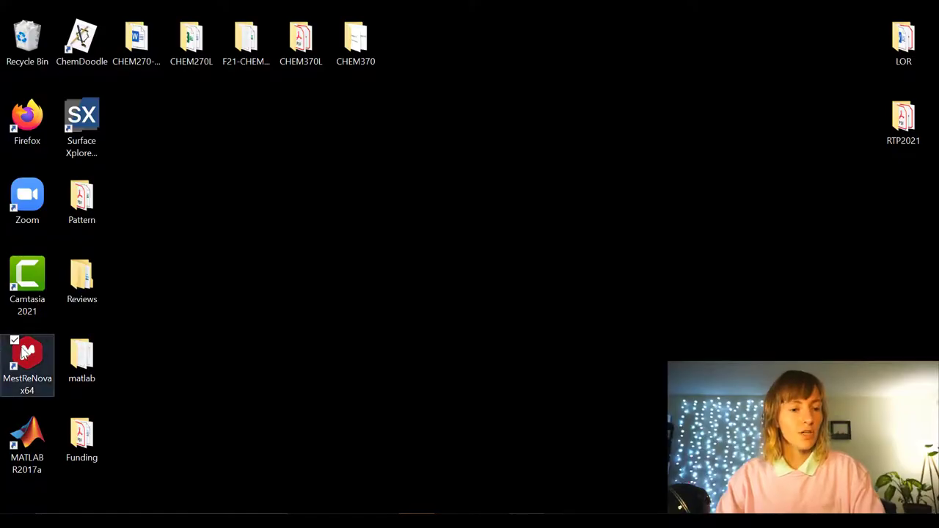
{"action": "left_click", "coordinate": [27, 354]}
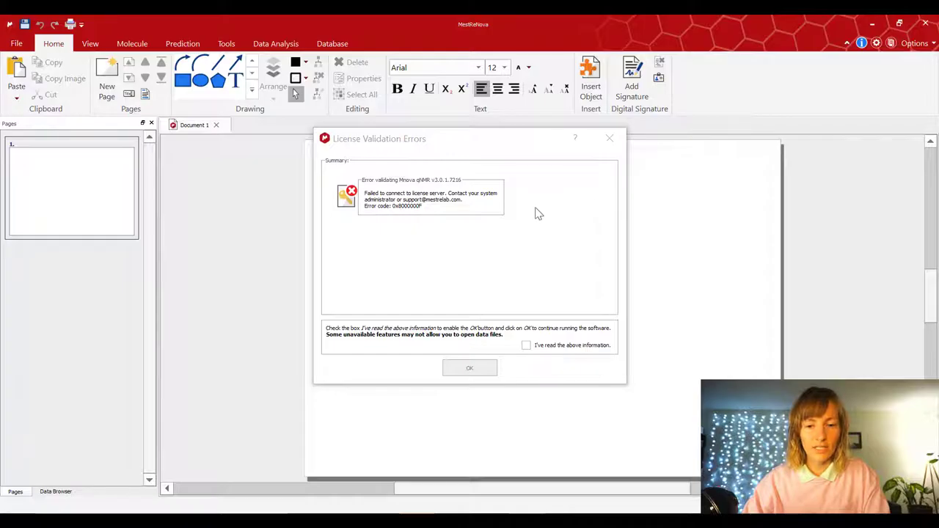
- Confirm having read the license validation errors and close the notice
{"action": "left_click", "coordinate": [526, 345]}
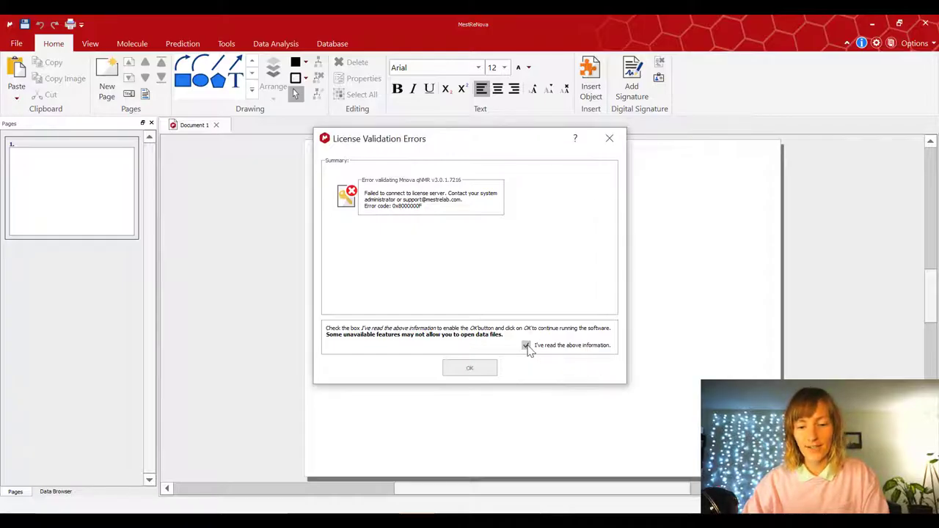
{"action": "left_click", "coordinate": [467, 374]}
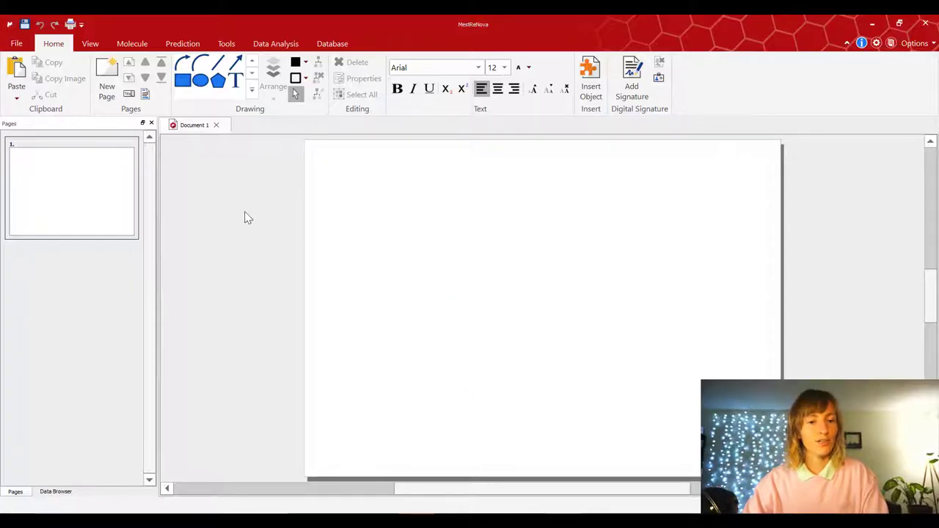
- Start opening a data file from the File menu and browse the Open dialog's locations
{"action": "left_click", "coordinate": [20, 44]}
{"action": "left_click", "coordinate": [22, 221]}
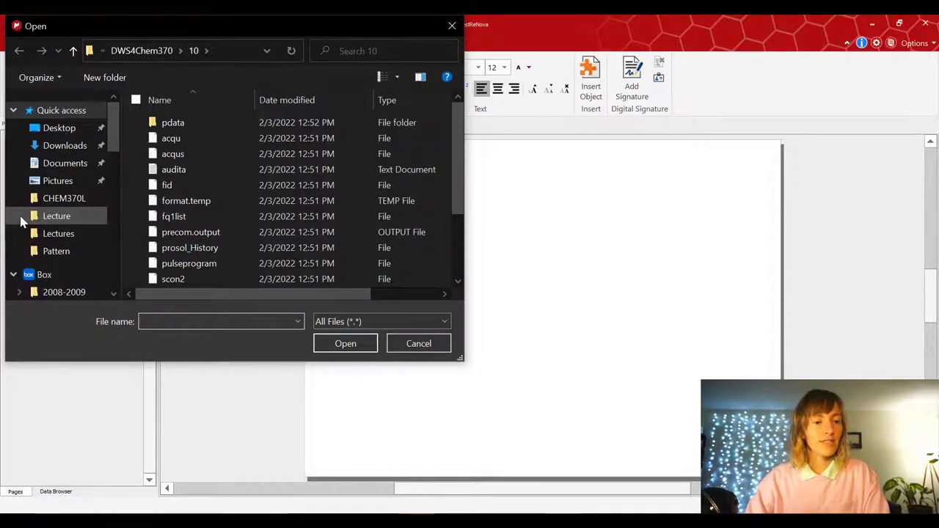
{"action": "scroll", "coordinate": [22, 222], "scroll_direction": "down", "scroll_amount": 1}
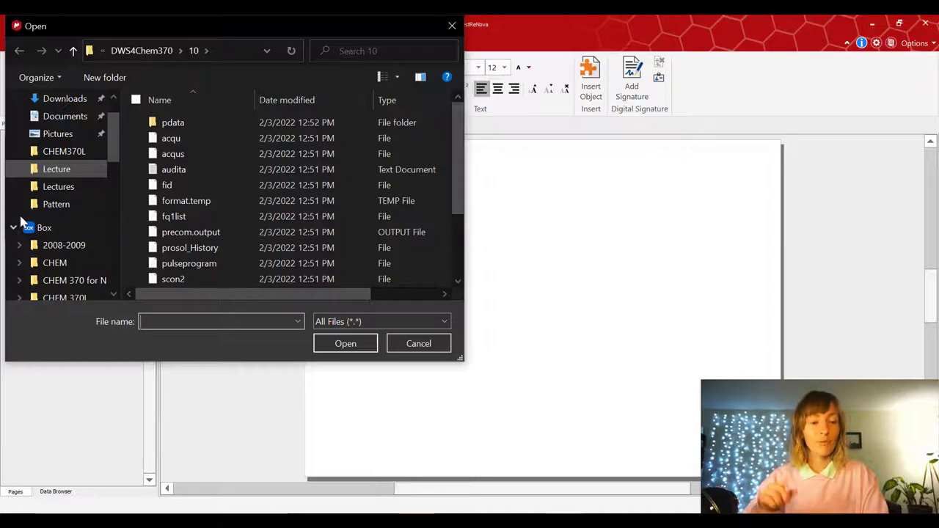
{"action": "scroll", "coordinate": [22, 250], "scroll_direction": "down", "scroll_amount": 3}
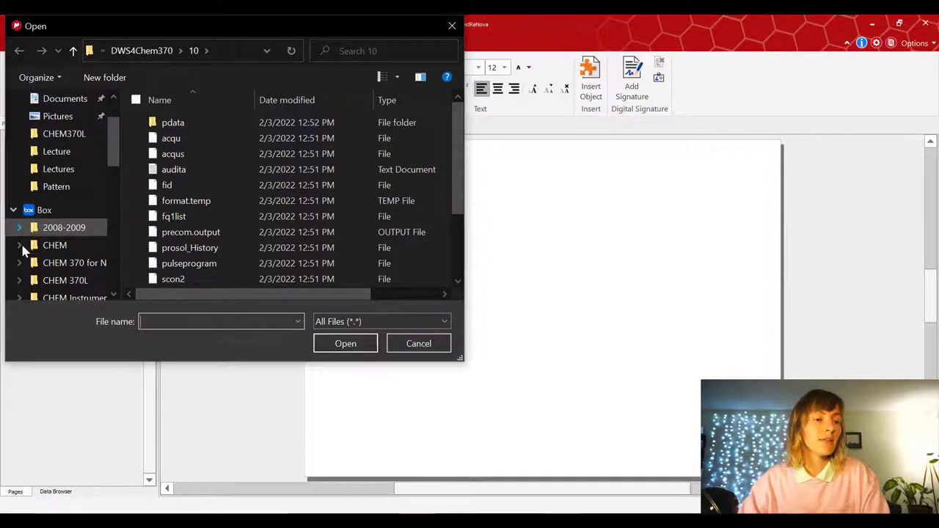
{"action": "scroll", "coordinate": [24, 233], "scroll_direction": "down", "scroll_amount": 2}
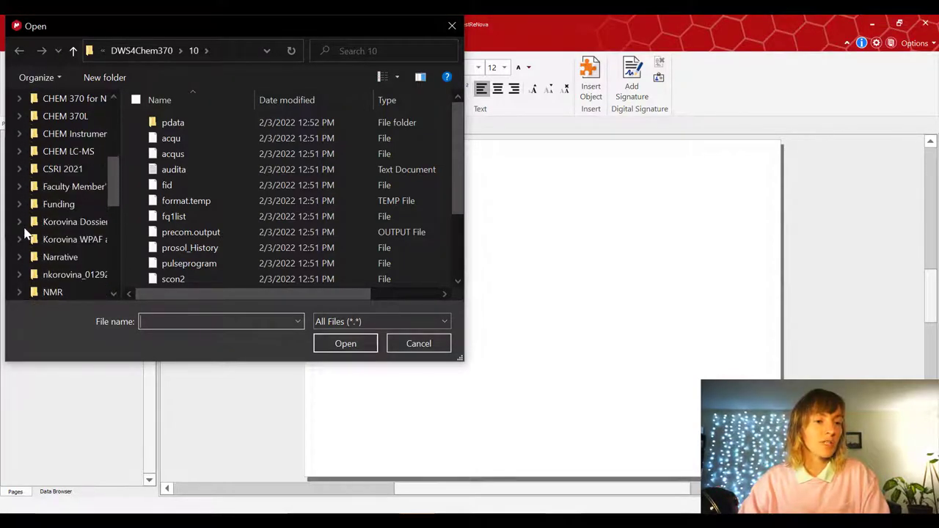
{"action": "scroll", "coordinate": [25, 234], "scroll_direction": "up", "scroll_amount": 1}
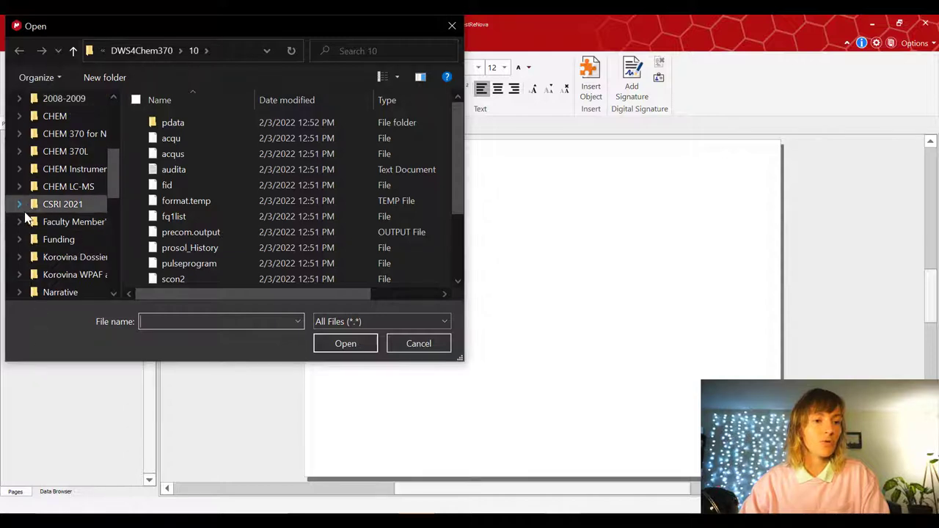
{"action": "scroll", "coordinate": [26, 216], "scroll_direction": "up", "scroll_amount": 1}
{"action": "scroll", "coordinate": [25, 215], "scroll_direction": "up", "scroll_amount": 1}
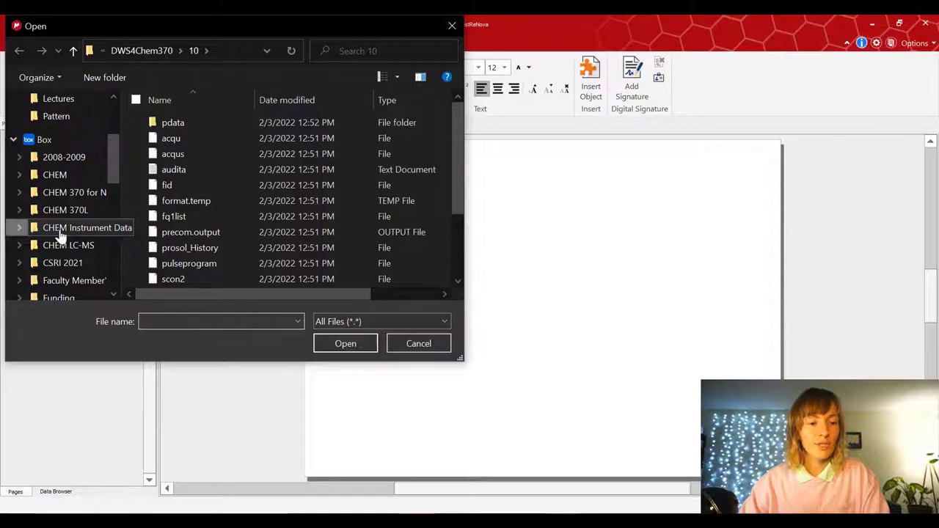
- Navigate through CHEM Instrument Data > ChemTopSpinData > data > Chem370L > nmr
{"action": "left_click", "coordinate": [61, 232]}
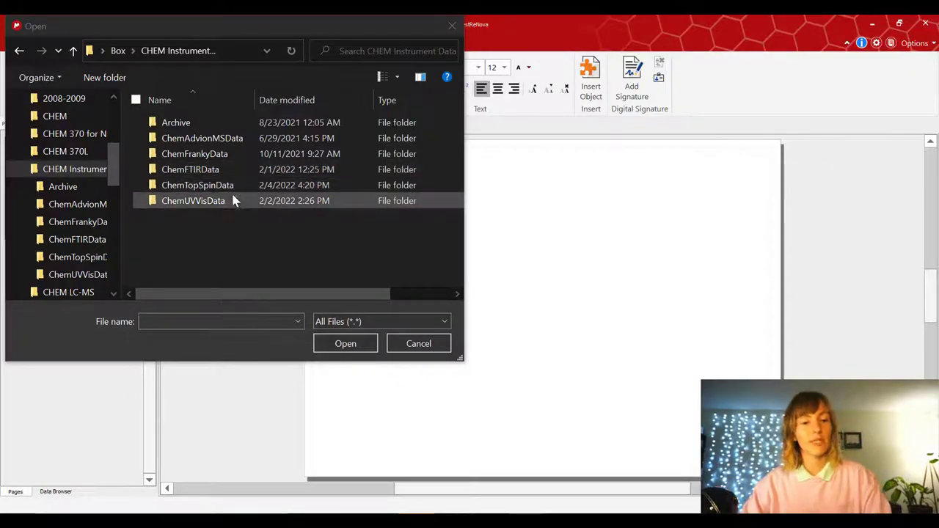
{"action": "double_click", "coordinate": [195, 185]}
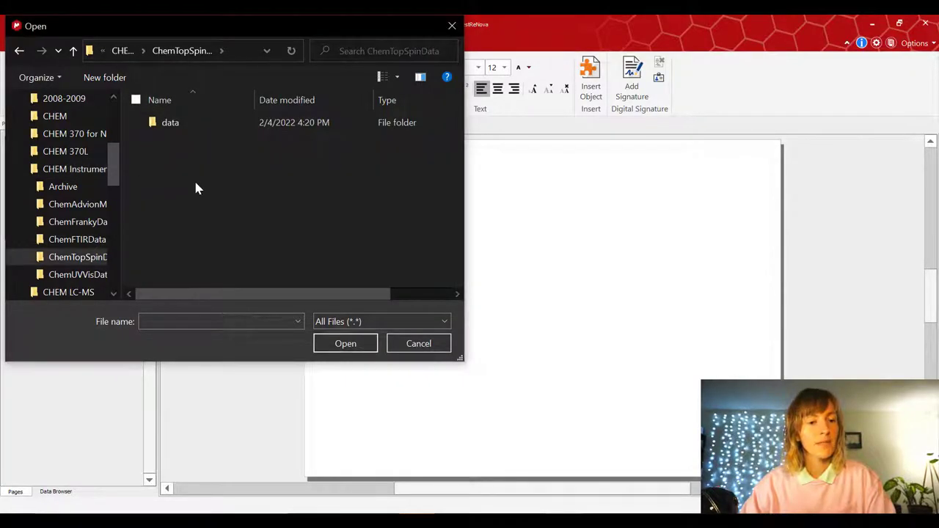
{"action": "double_click", "coordinate": [167, 123]}
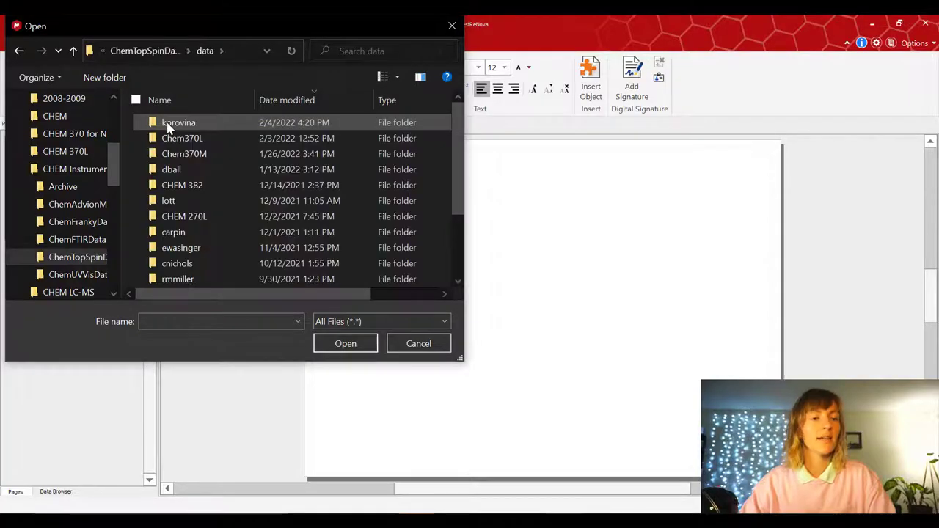
{"action": "double_click", "coordinate": [185, 138]}
{"action": "double_click", "coordinate": [170, 124]}
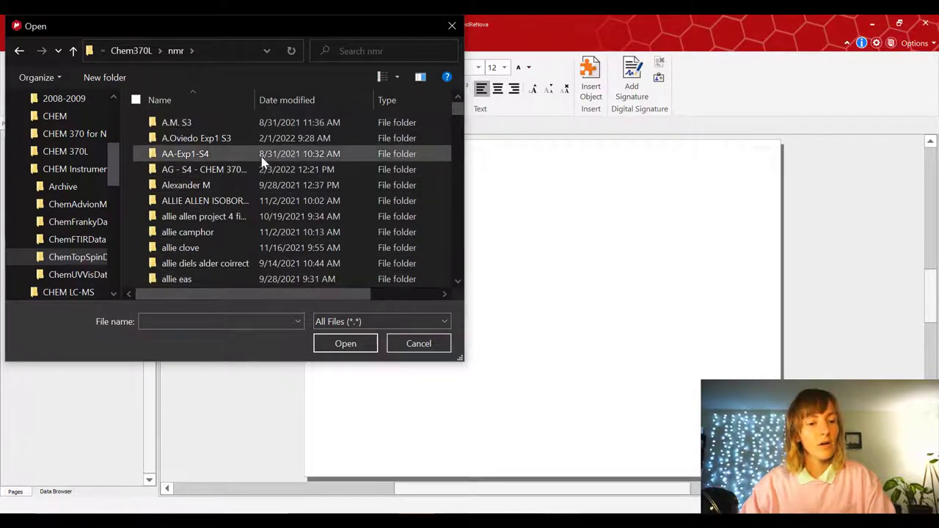
{"action": "scroll", "coordinate": [182, 252], "scroll_direction": "down", "scroll_amount": 10}
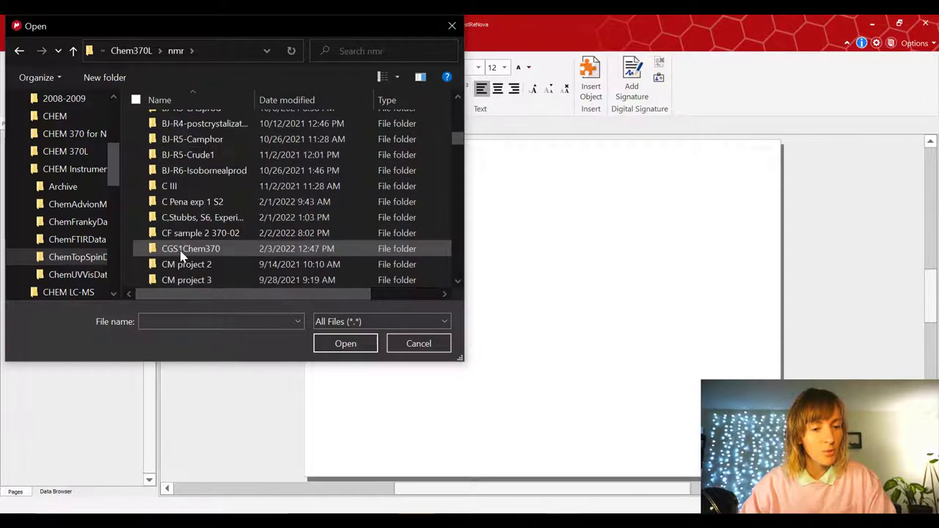
{"action": "scroll", "coordinate": [182, 251], "scroll_direction": "down", "scroll_amount": 15}
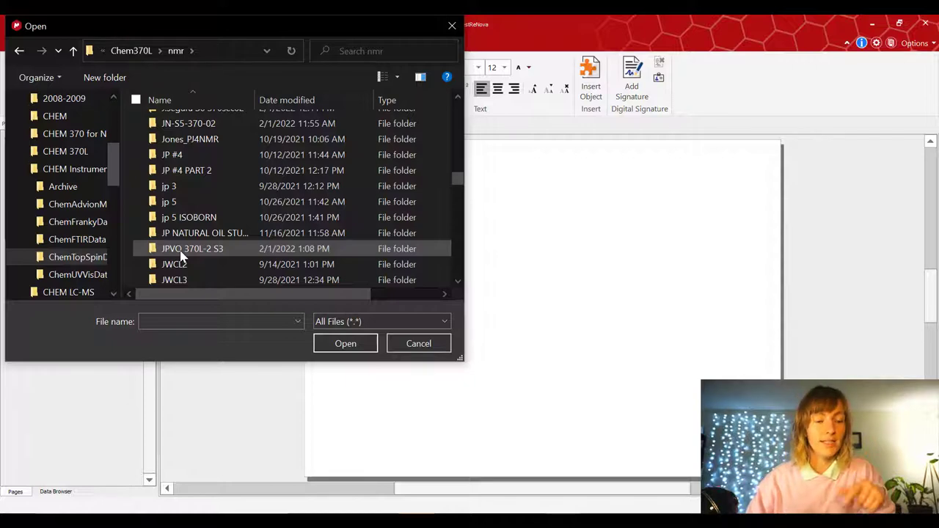
{"action": "scroll", "coordinate": [182, 252], "scroll_direction": "up", "scroll_amount": 20}
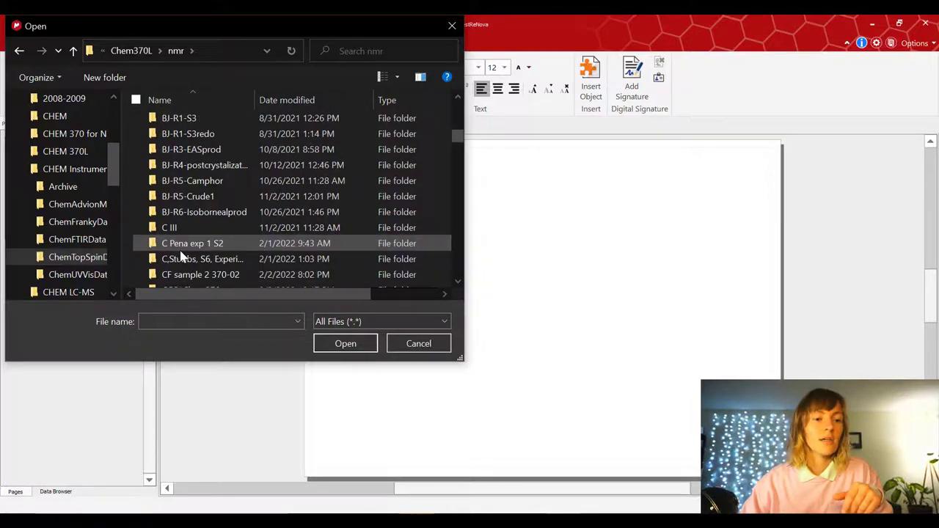
- Sort folders by date and open the fid from DWS4Chem370 experiment 10
{"action": "left_click", "coordinate": [309, 100]}
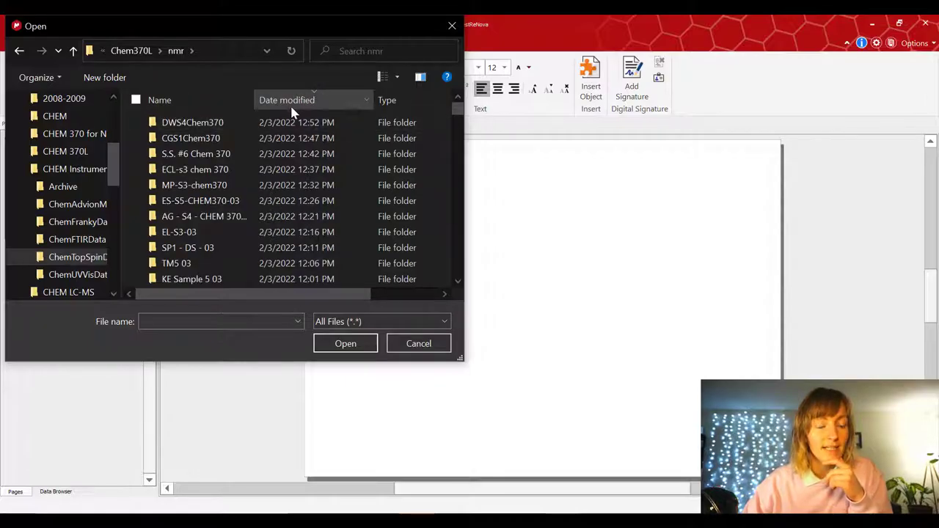
{"action": "double_click", "coordinate": [197, 126]}
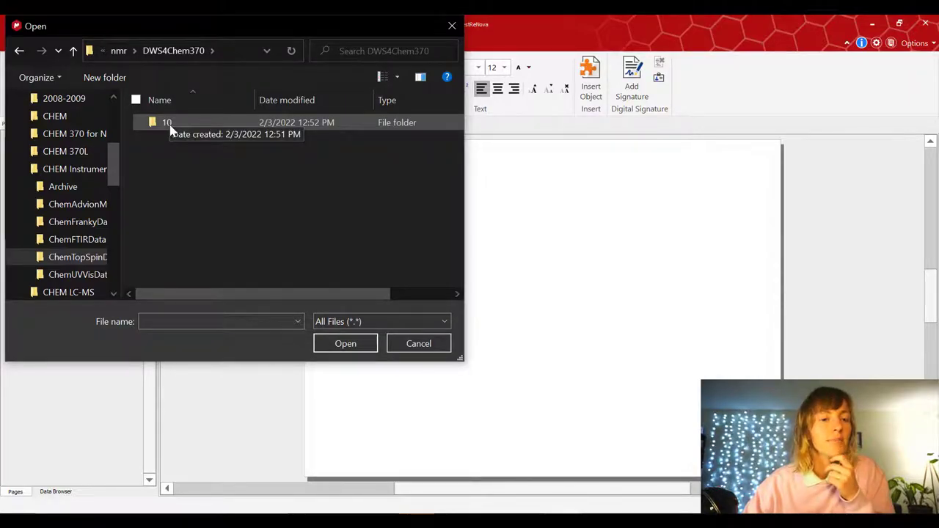
{"action": "double_click", "coordinate": [171, 126]}
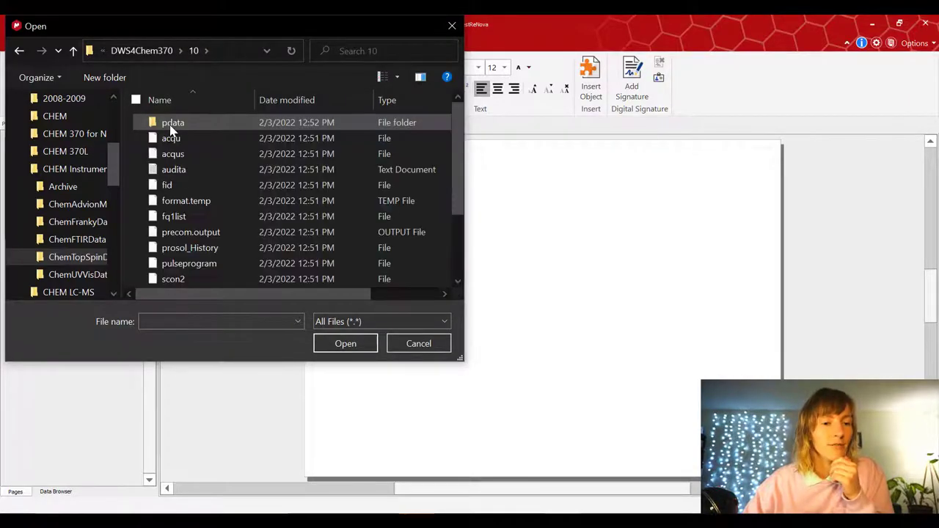
{"action": "left_click", "coordinate": [168, 187]}
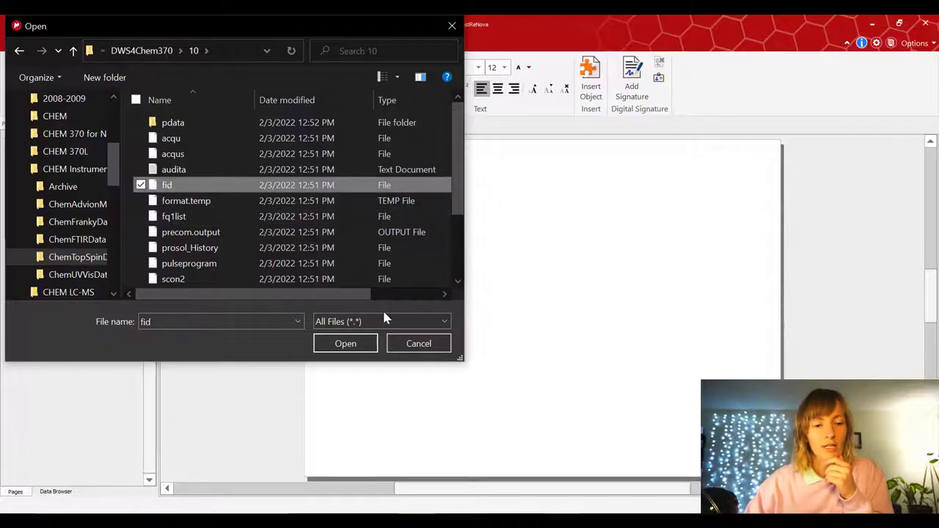
{"action": "left_click", "coordinate": [343, 345]}
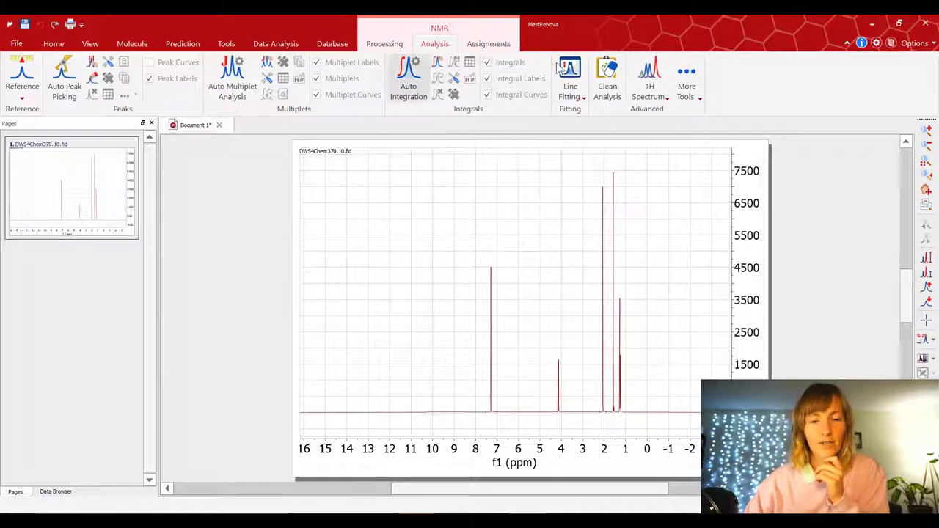
- Apply Auto Phase Correction and Auto Baseline Correction from the NMR Processing tools
{"action": "left_click", "coordinate": [384, 44]}
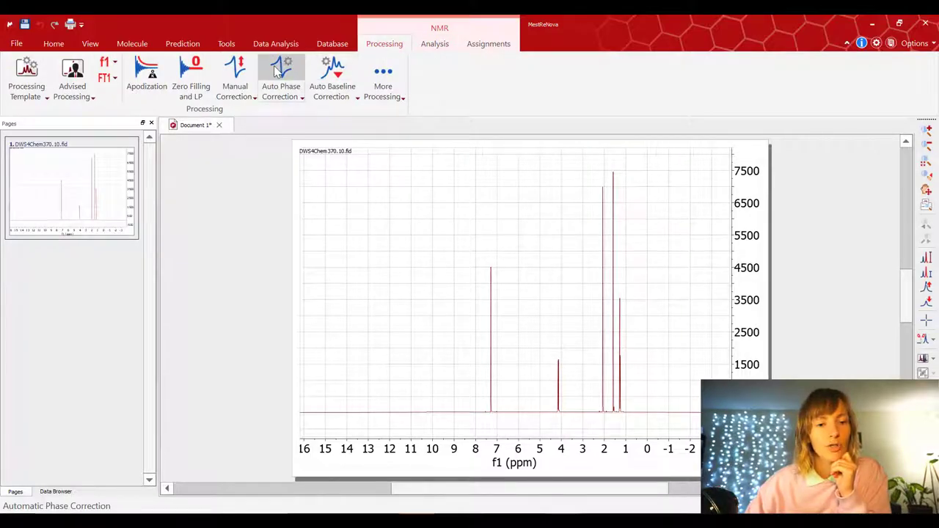
{"action": "left_click", "coordinate": [267, 70]}
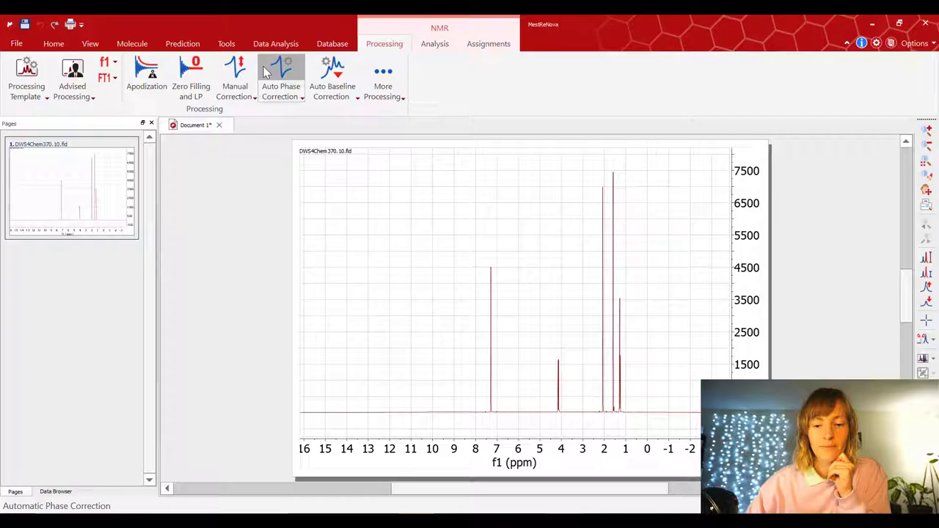
{"action": "left_click", "coordinate": [336, 70]}
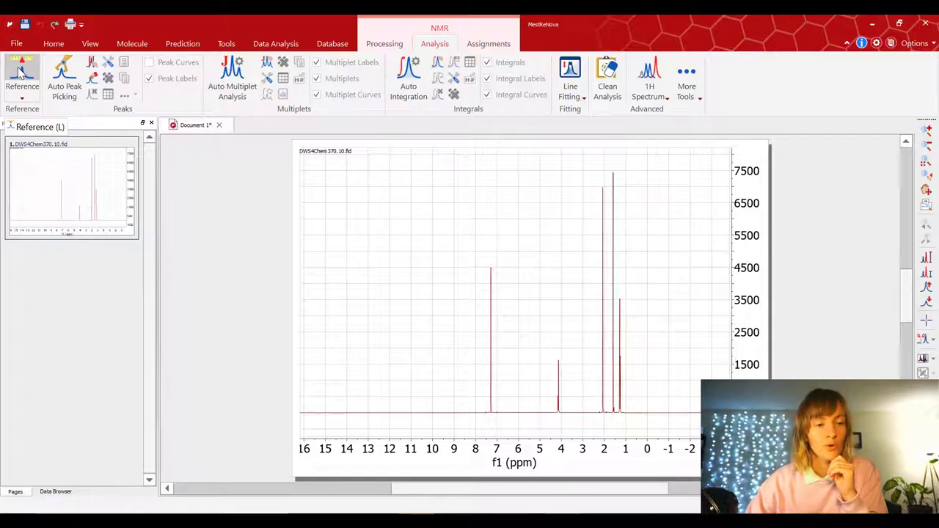
- Activate the Reference tool with its marker on the 7.2845 ppm solvent peak
{"action": "left_click", "coordinate": [20, 71]}
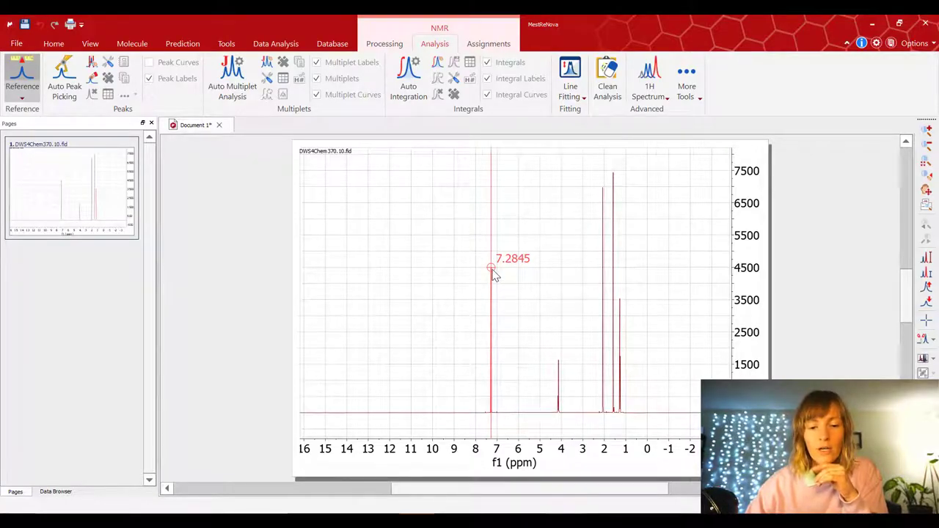
- Re-reference the 7.2845 ppm solvent peak to a new shift of 7.26 ppm
{"action": "left_click", "coordinate": [494, 275]}
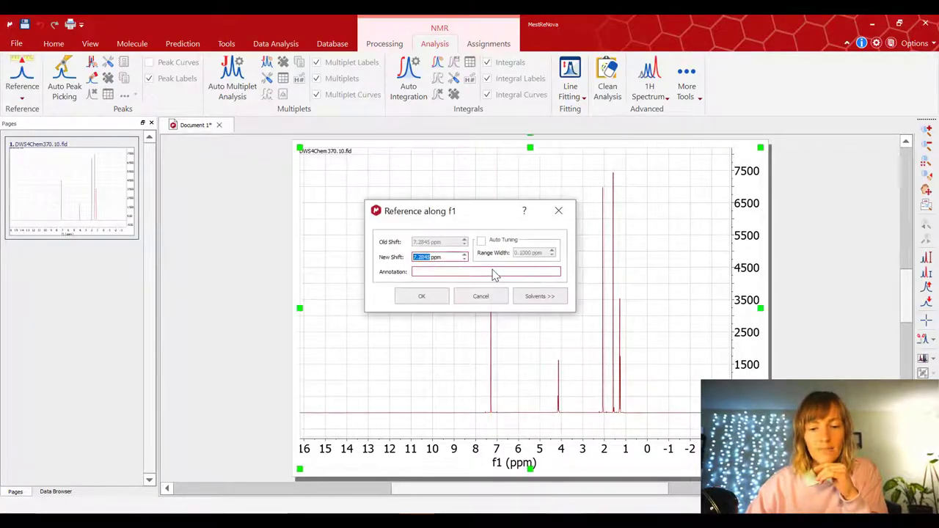
{"action": "key", "text": "BackSpace"}
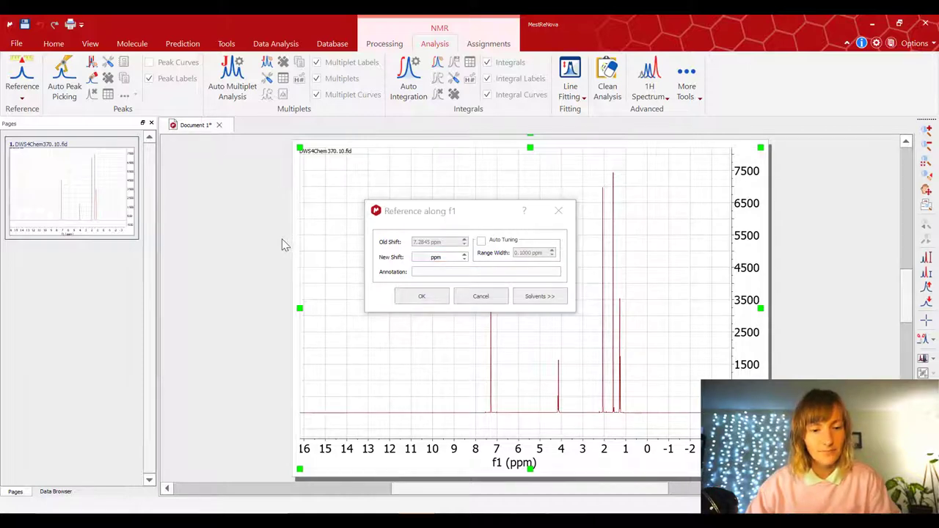
{"action": "left_click", "coordinate": [429, 258]}
{"action": "type", "text": "7.26"}
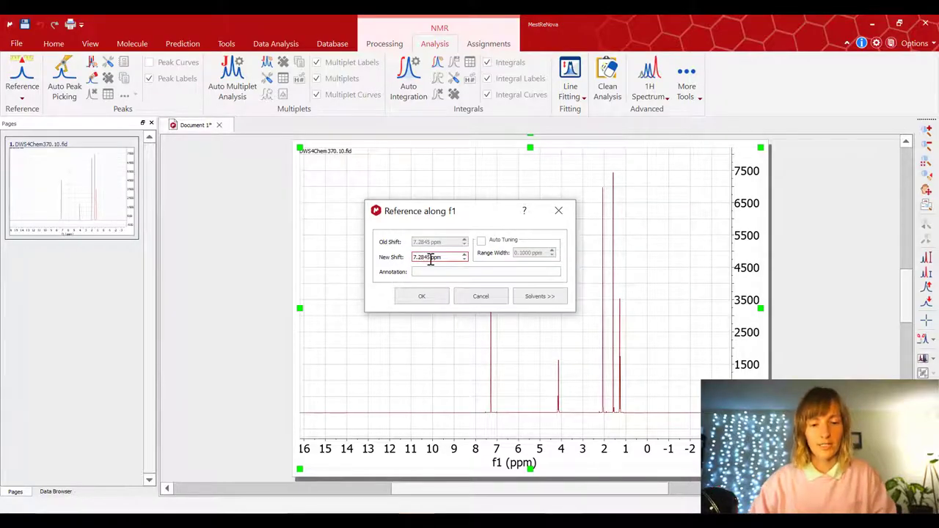
{"action": "key", "text": "BackSpace"}
{"action": "key", "text": "BackSpace"}
{"action": "key", "text": "BackSpace"}
{"action": "type", "text": "6"}
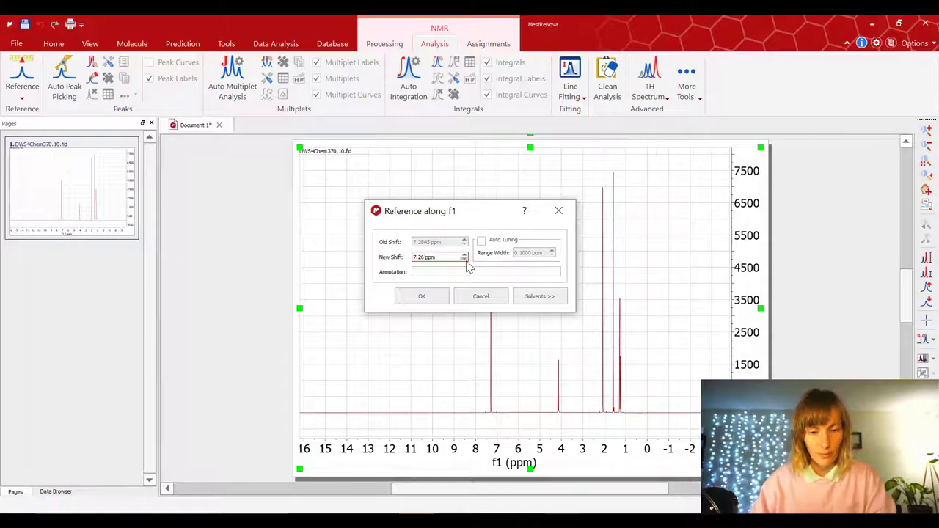
{"action": "left_click", "coordinate": [430, 300]}
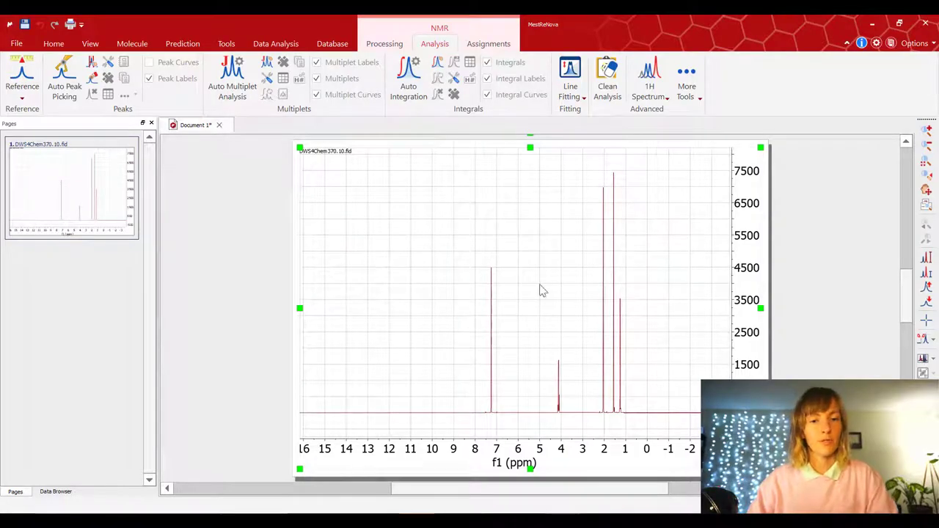
- Run Auto Peak Picking to label shifts, including 7.26 CDCl3 and 1.56 H2O
{"action": "left_click", "coordinate": [402, 92]}
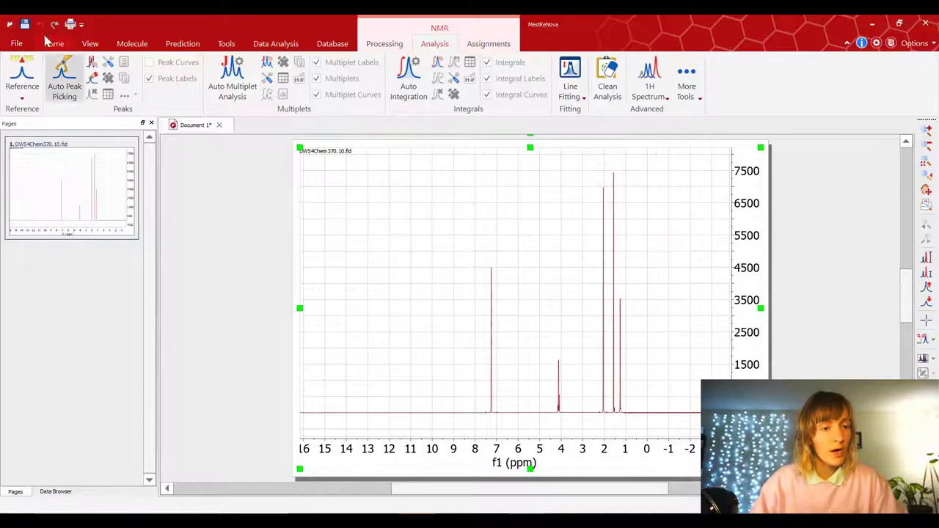
{"action": "left_click", "coordinate": [67, 73]}
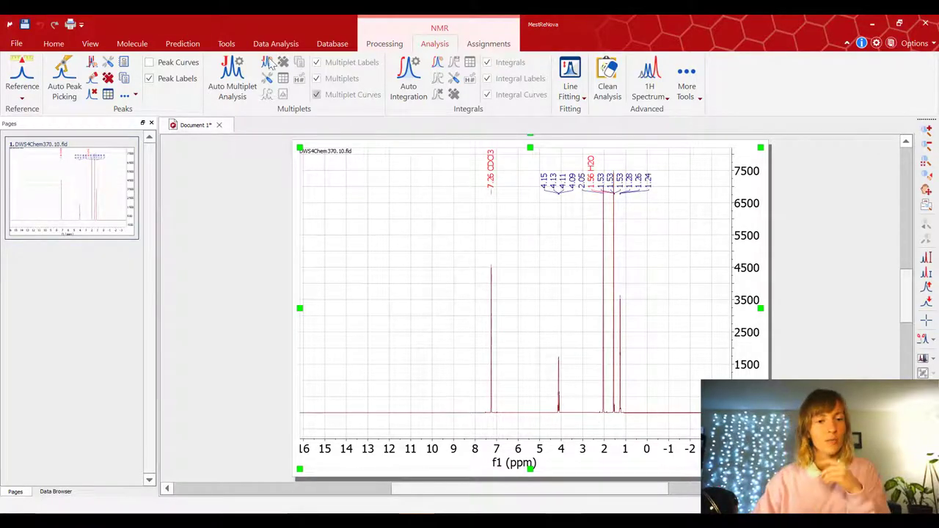
- Zoom to 4.6–1 ppm, then to 4.27–3.91 ppm around the 4.12 ppm quartet
{"action": "left_click", "coordinate": [93, 44]}
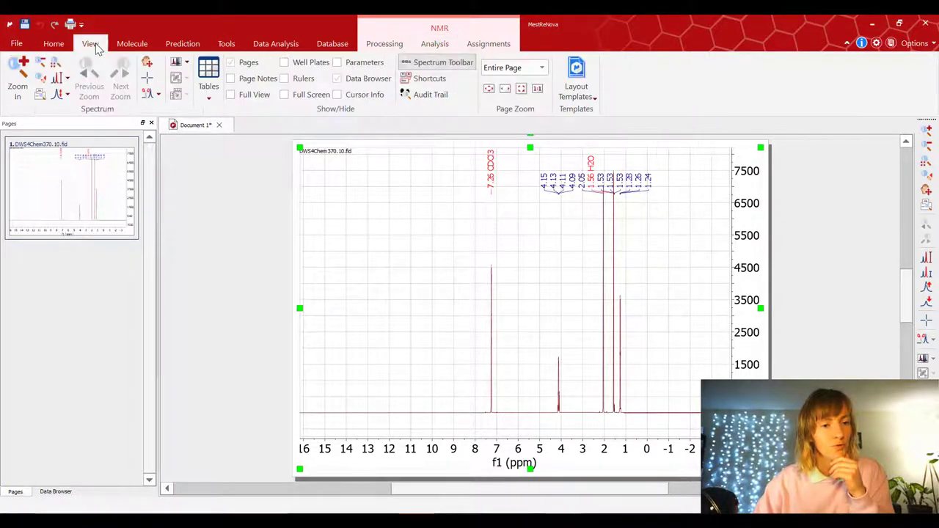
{"action": "left_click", "coordinate": [18, 74]}
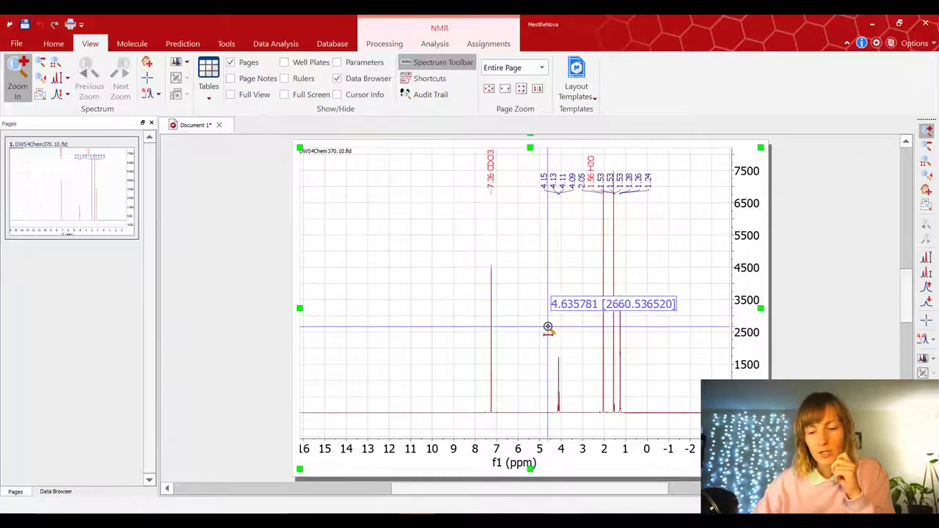
{"action": "left_click_drag", "start_coordinate": [548, 327], "coordinate": [629, 342]}
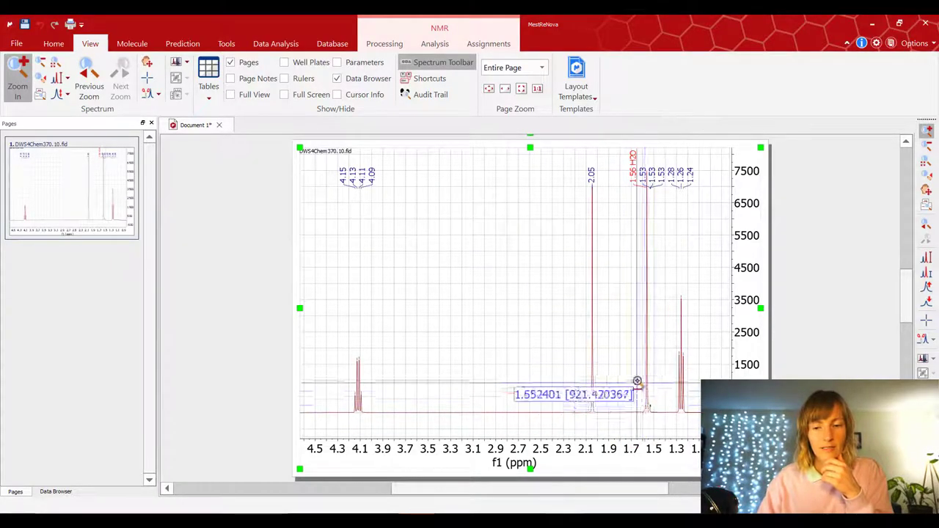
{"action": "mouse_move", "coordinate": [562, 523]}
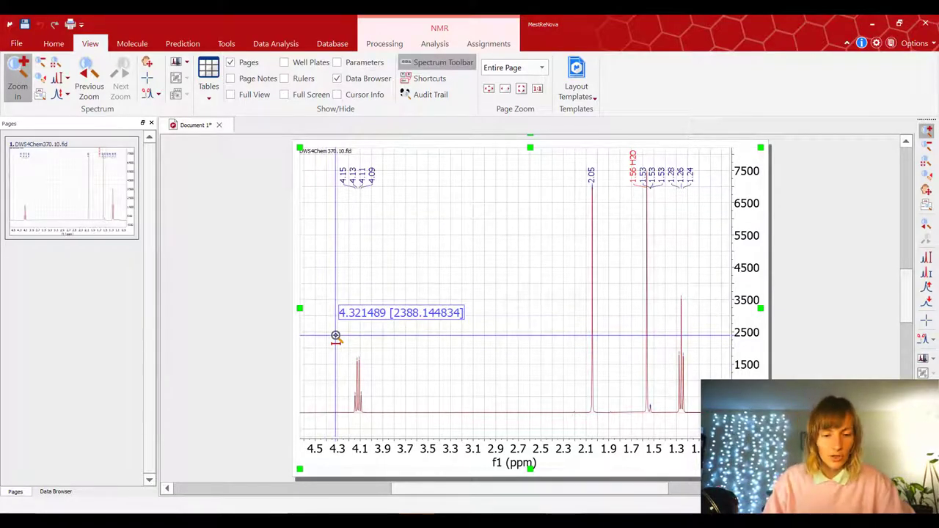
{"action": "mouse_move", "coordinate": [340, 338]}
{"action": "left_mouse_down"}
{"action": "mouse_move", "coordinate": [383, 348]}
{"action": "mouse_move", "coordinate": [609, 330]}
{"action": "left_mouse_up"}
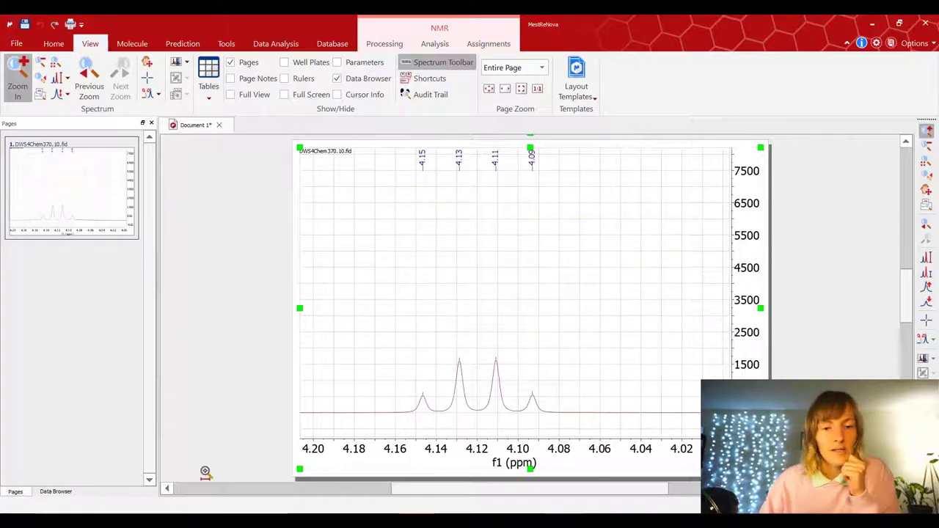
- Manually integrate the 4.16–4.08 ppm quartet, giving an integral labelled 1.00
{"action": "left_click", "coordinate": [442, 46]}
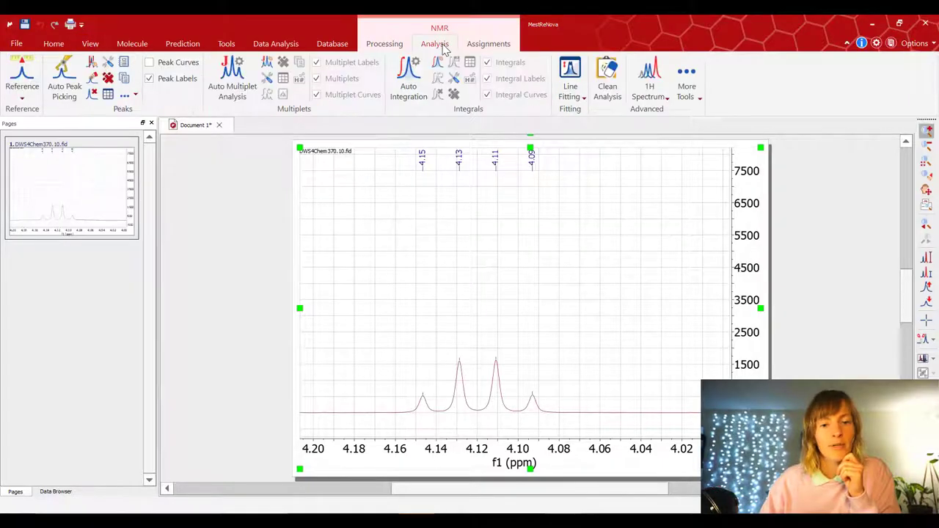
{"action": "left_click", "coordinate": [402, 94]}
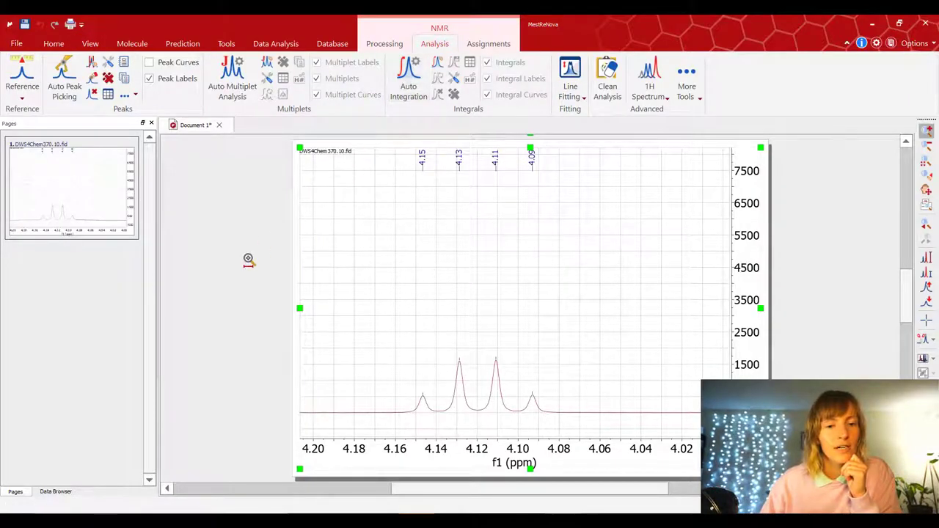
{"action": "left_click", "coordinate": [438, 65]}
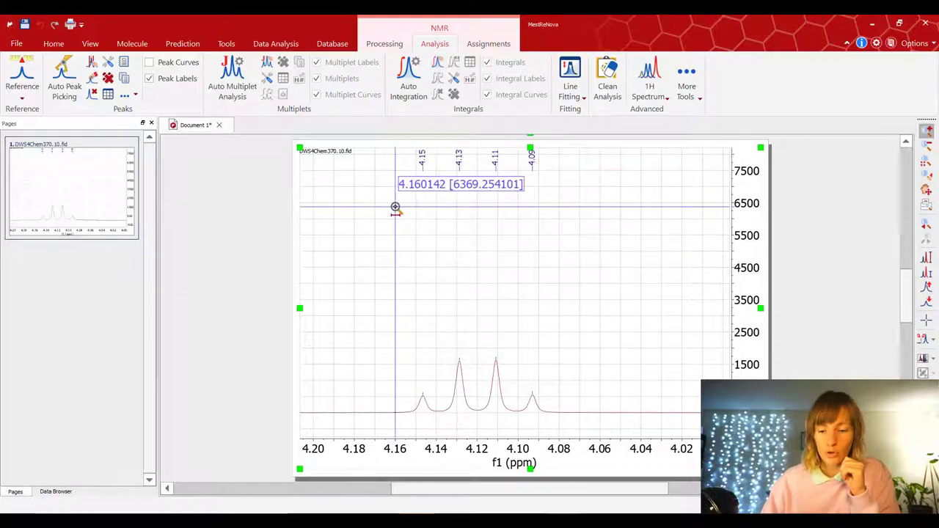
{"action": "key", "text": "i"}
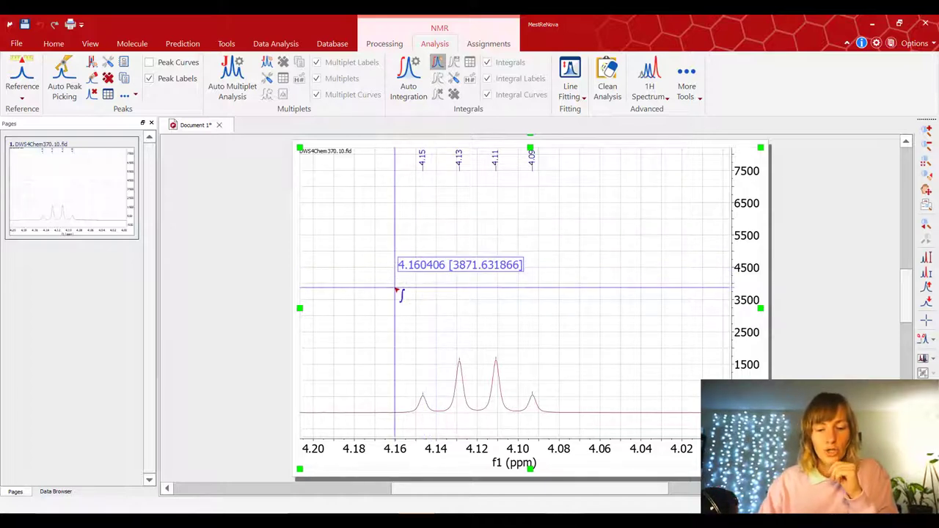
{"action": "left_click_drag", "start_coordinate": [395, 291], "coordinate": [568, 324]}
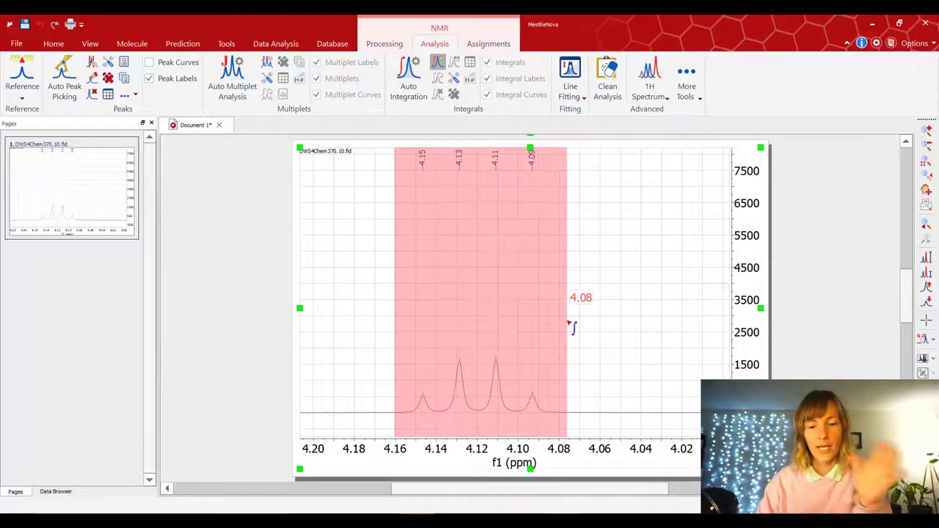
{"action": "left_click_drag", "start_coordinate": [569, 324], "coordinate": [569, 323]}
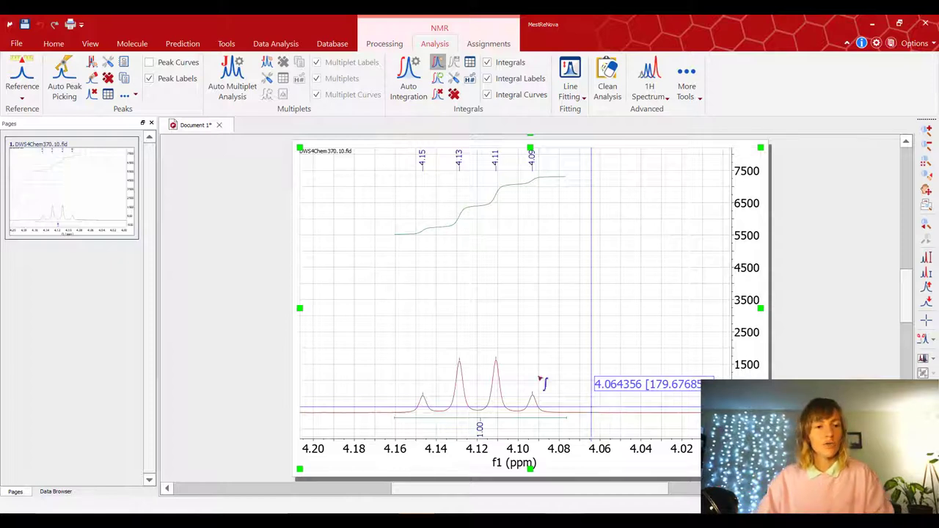
- Pan the spectrum toward lower ppm, then restore the full 16 to -2 ppm view
{"action": "left_click", "coordinate": [91, 43]}
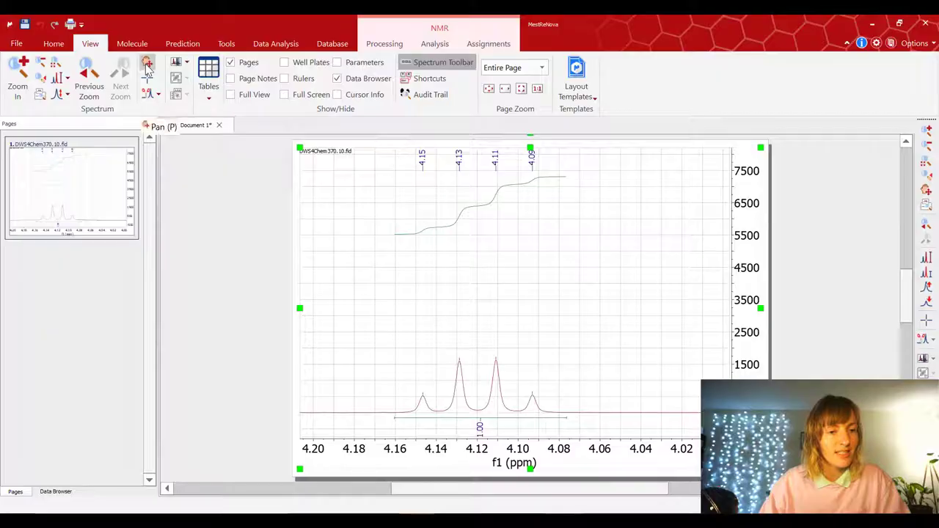
{"action": "left_click", "coordinate": [147, 66]}
{"action": "left_click_drag", "start_coordinate": [623, 237], "coordinate": [511, 256]}
{"action": "left_click_drag", "start_coordinate": [663, 264], "coordinate": [551, 266]}
{"action": "left_click_drag", "start_coordinate": [646, 289], "coordinate": [589, 281]}
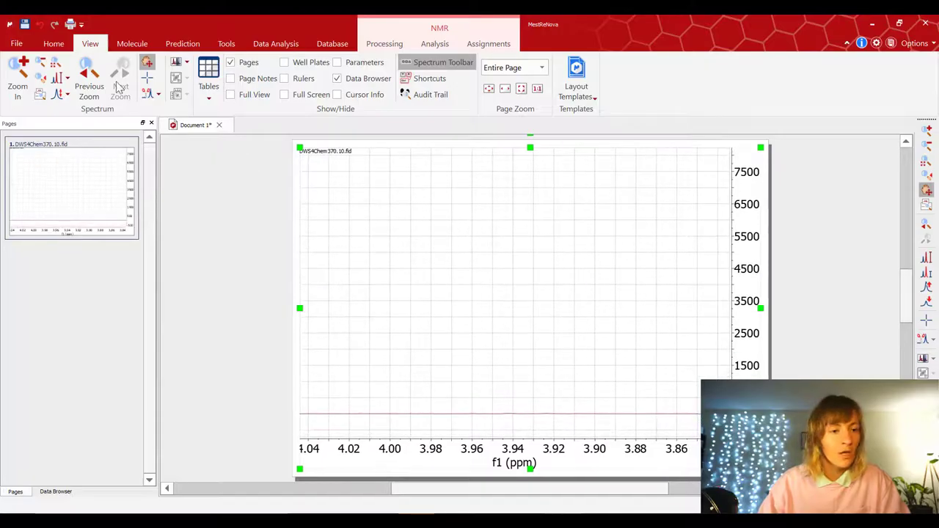
{"action": "left_click", "coordinate": [60, 68]}
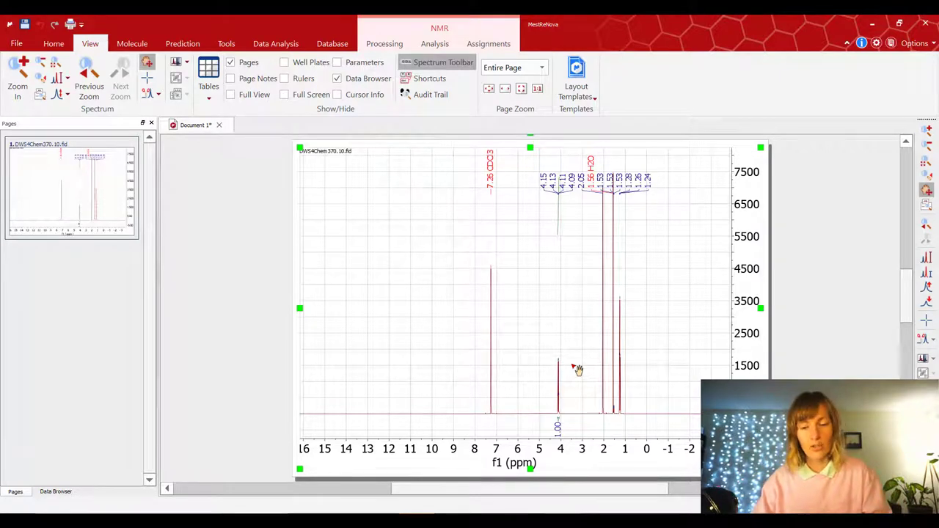
- Zoom in on the 2.05 ppm singlet and integrate it from 2.09 to 1.99 ppm
{"action": "key", "text": "z"}
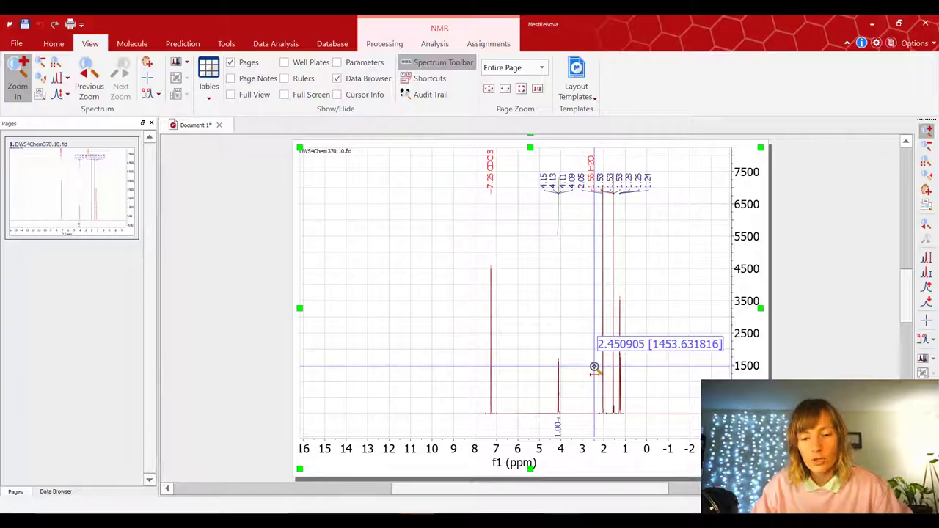
{"action": "left_click_drag", "start_coordinate": [594, 367], "coordinate": [637, 367]}
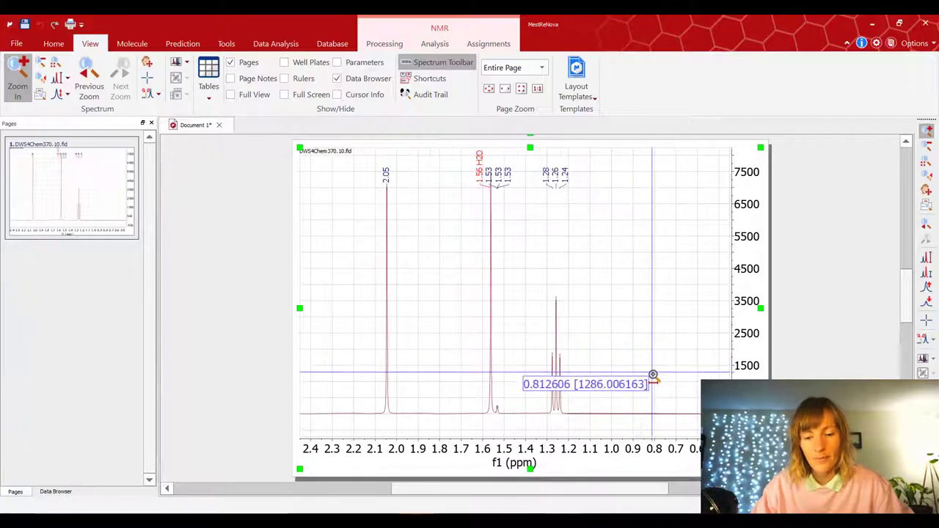
{"action": "left_click_drag", "start_coordinate": [334, 371], "coordinate": [625, 371]}
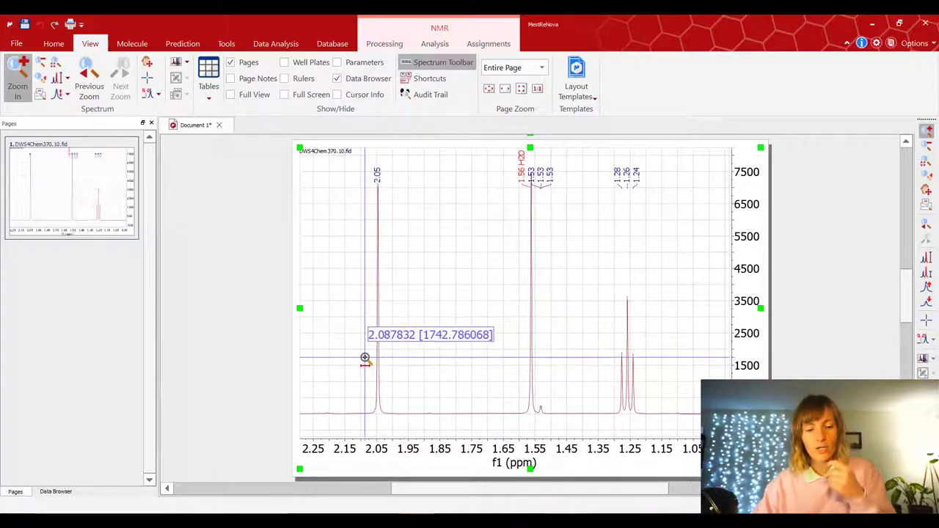
{"action": "left_click_drag", "start_coordinate": [350, 357], "coordinate": [428, 360]}
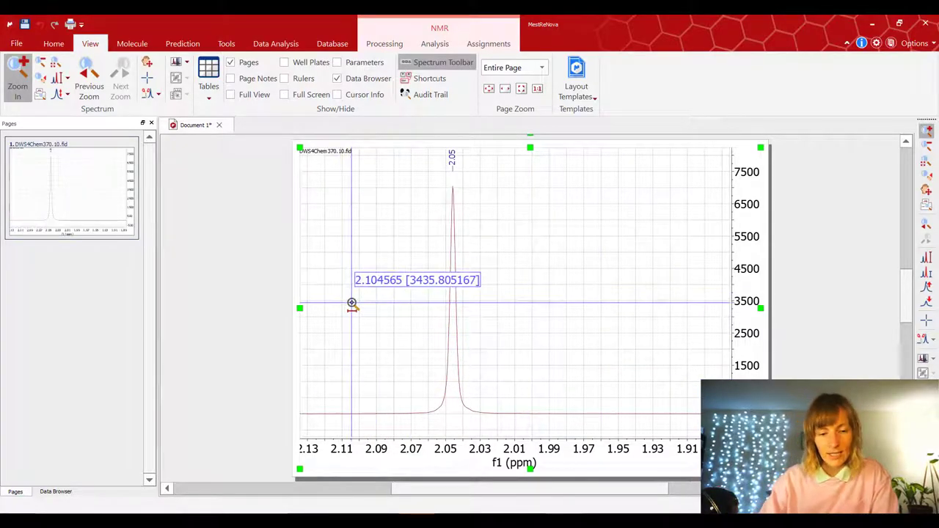
{"action": "key", "text": "i"}
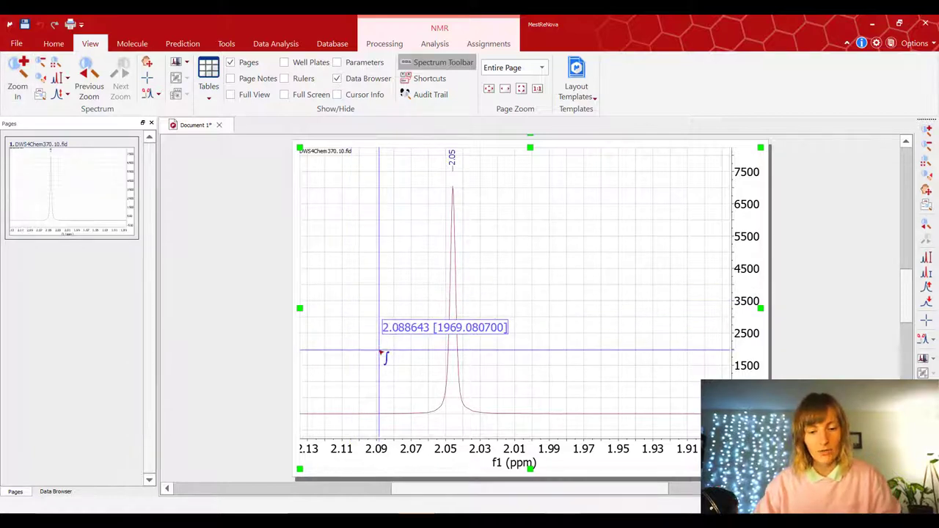
{"action": "left_click_drag", "start_coordinate": [381, 354], "coordinate": [545, 355]}
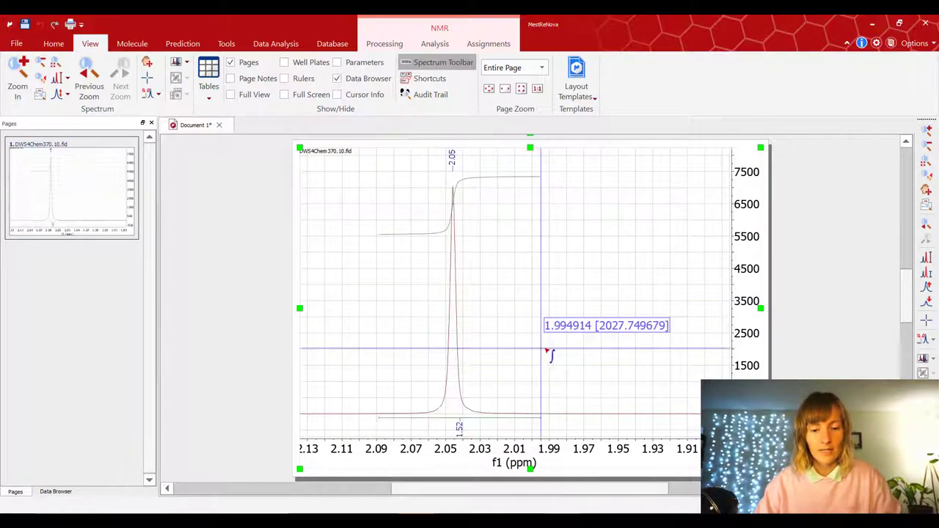
- Zoom back out, then zoom into roughly 1.69–1.09 ppm
{"action": "double_click", "coordinate": [508, 447]}
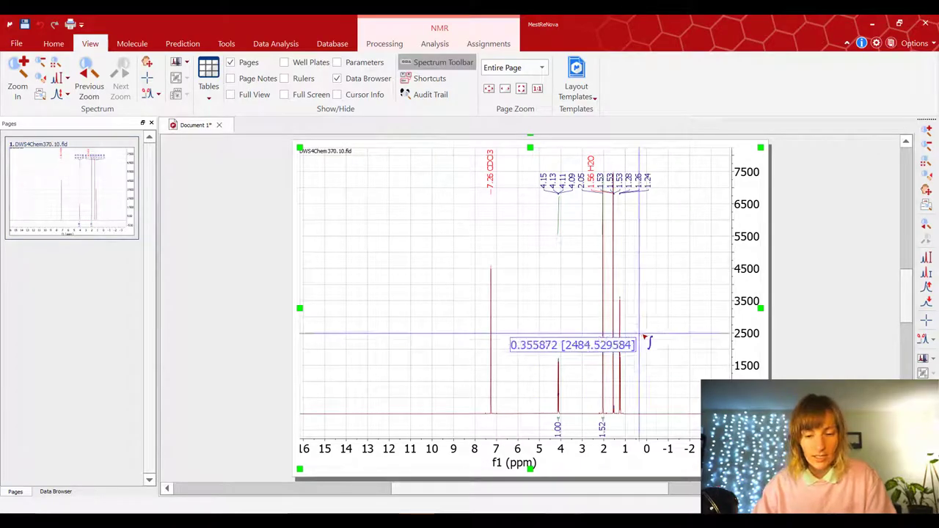
{"action": "key", "text": "z"}
{"action": "left_click_drag", "start_coordinate": [596, 366], "coordinate": [628, 369]}
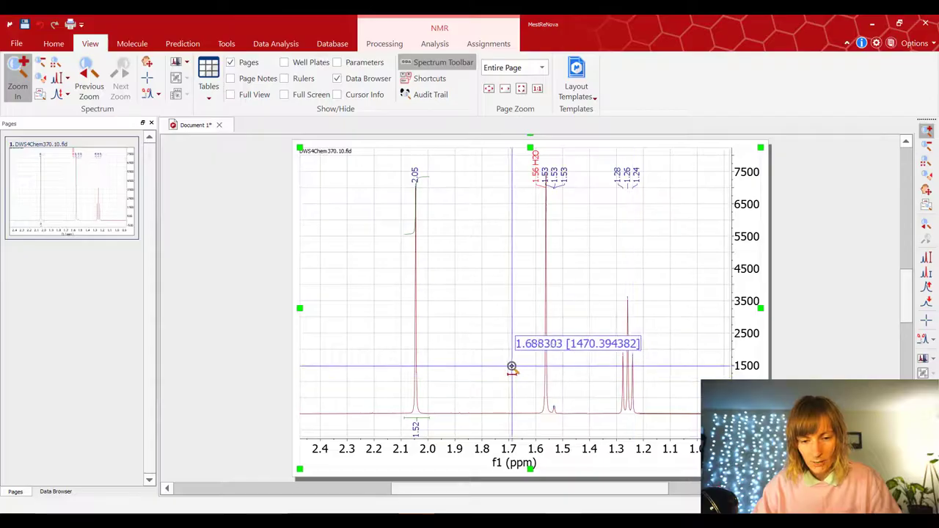
{"action": "left_click_drag", "start_coordinate": [511, 365], "coordinate": [675, 372]}
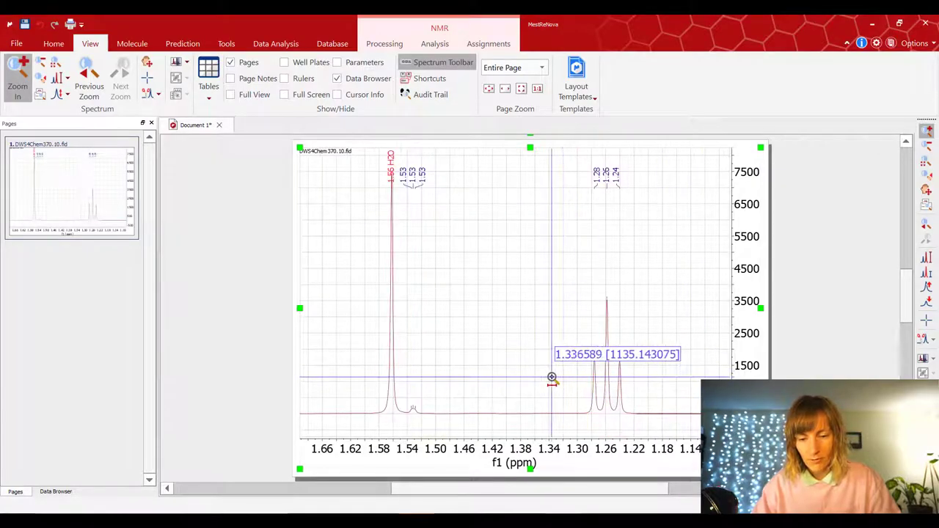
- Zoom in on the 1.26 ppm triplet and integrate it from 1.30 to 1.22 ppm
{"action": "left_click_drag", "start_coordinate": [551, 379], "coordinate": [676, 360]}
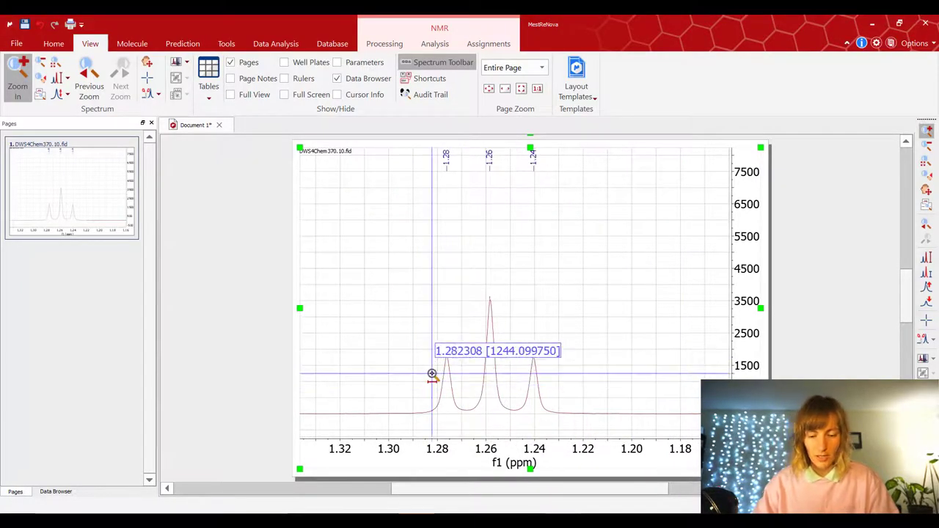
{"action": "key", "text": "i"}
{"action": "left_click_drag", "start_coordinate": [396, 398], "coordinate": [597, 393]}
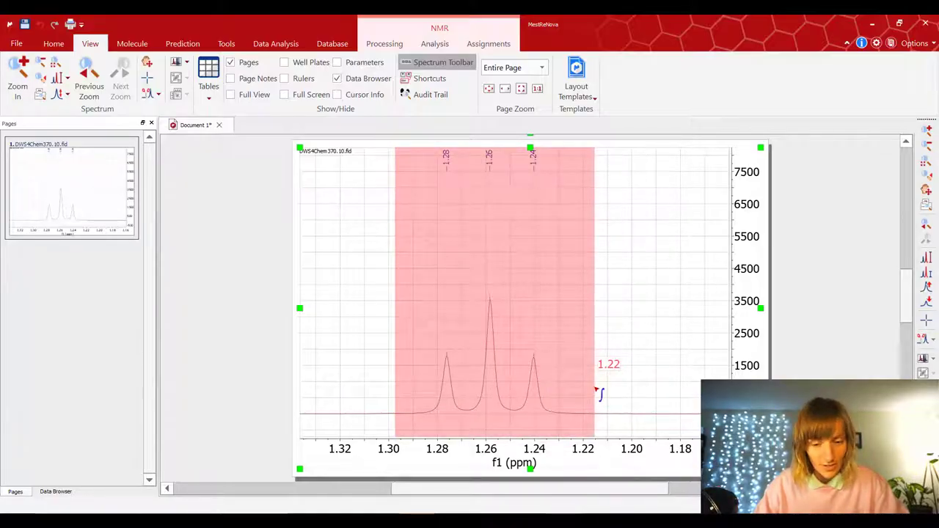
{"action": "left_click_drag", "start_coordinate": [596, 394], "coordinate": [597, 392]}
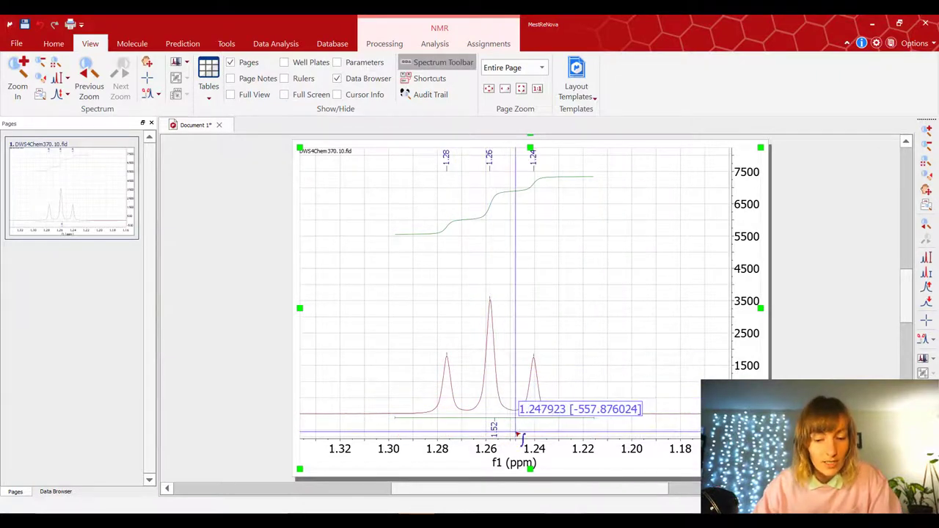
- Zoom from the full spectrum onto the 1.56 ppm peak and integrate 1.59–1.54 ppm, giving 1.55
{"action": "key", "text": "f"}
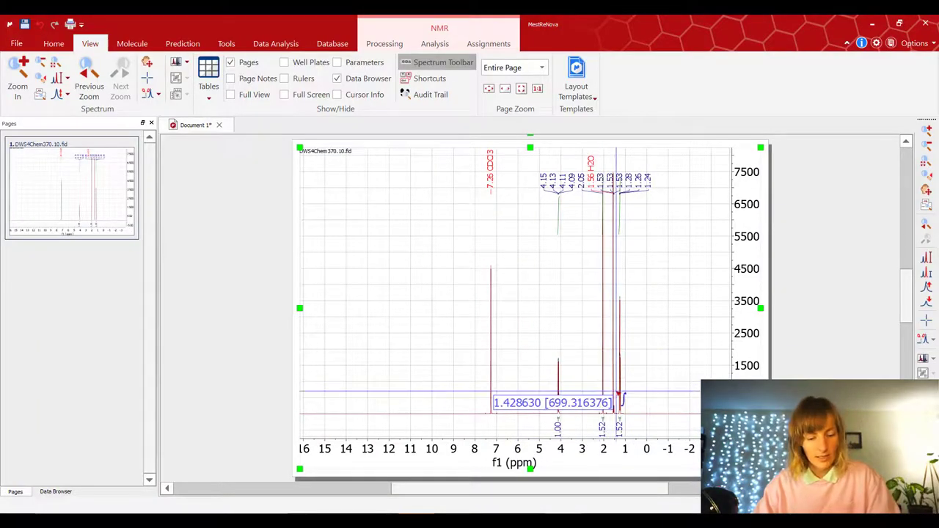
{"action": "key", "text": "z"}
{"action": "left_click_drag", "start_coordinate": [608, 389], "coordinate": [621, 394]}
{"action": "left_click_drag", "start_coordinate": [389, 384], "coordinate": [586, 388]}
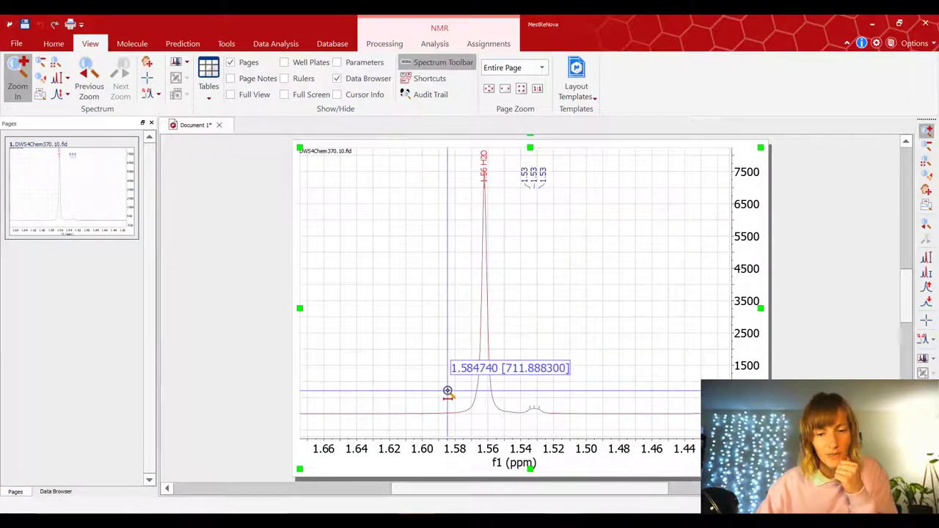
{"action": "key", "text": "i"}
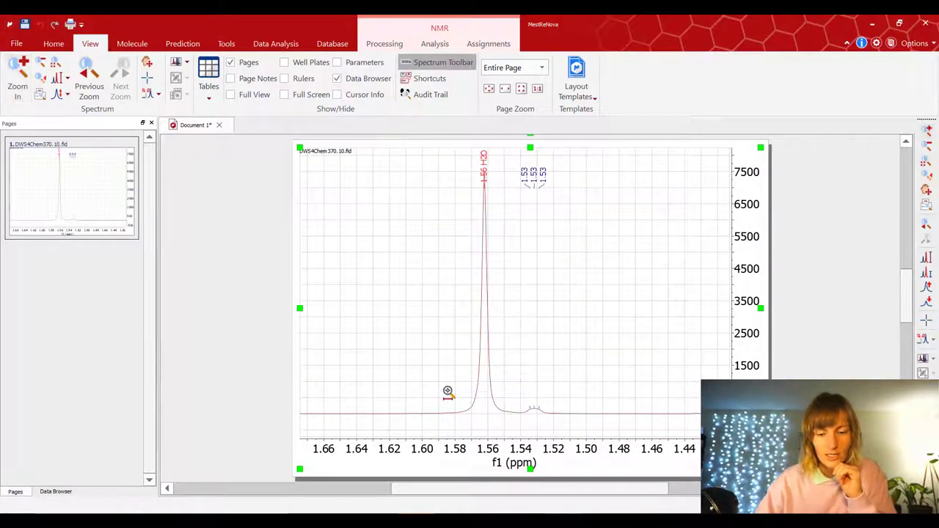
{"action": "left_click_drag", "start_coordinate": [440, 408], "coordinate": [522, 409]}
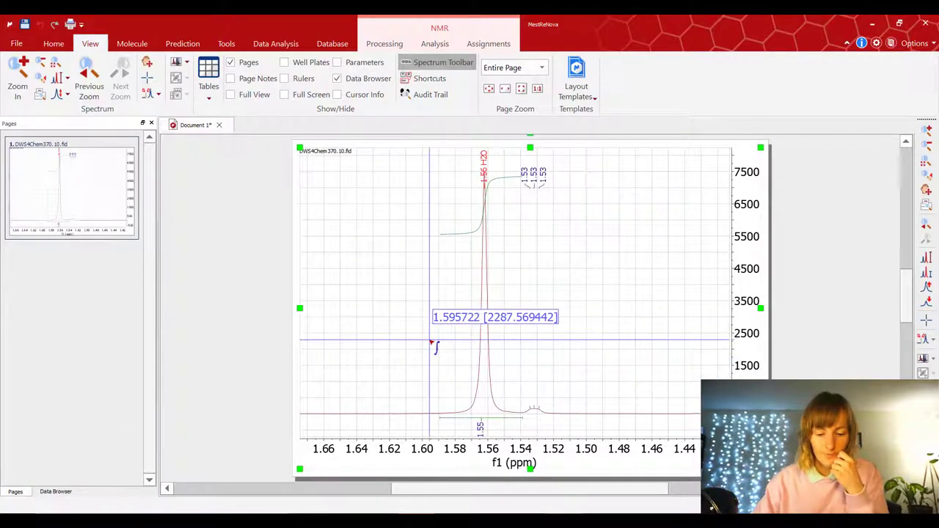
- Show the full 16 to -2 ppm spectrum with its four integrals
{"action": "key", "text": "f"}
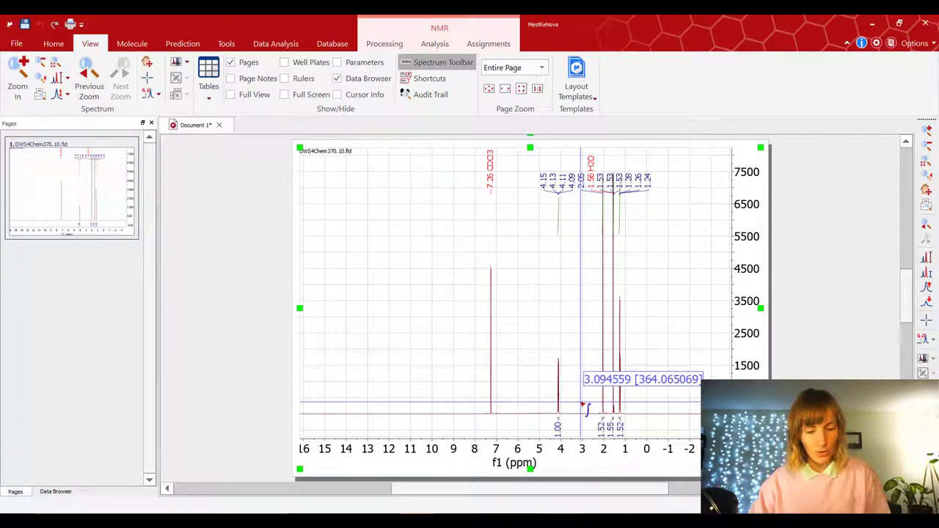
- Zoom into 2.7–1.1 ppm and return to integration mode
{"action": "key", "text": "z"}
{"action": "left_click_drag", "start_coordinate": [589, 404], "coordinate": [628, 402]}
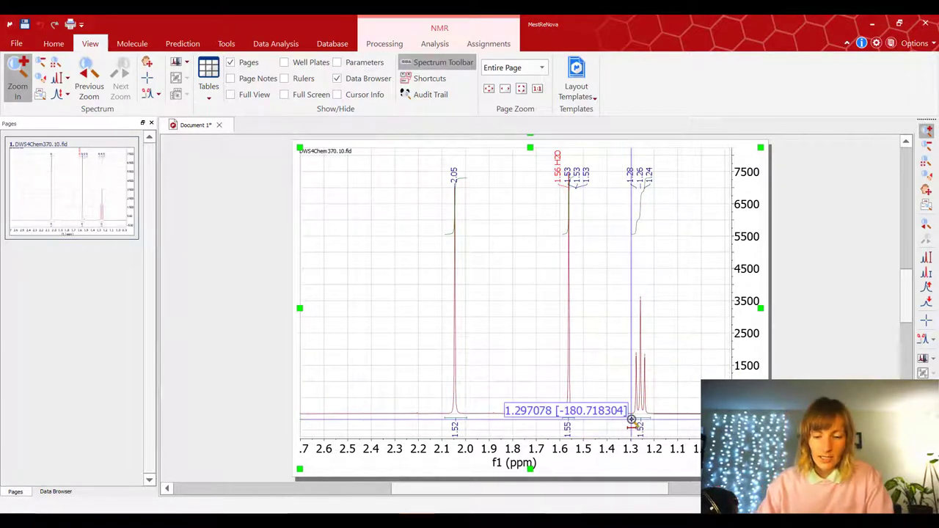
{"action": "key", "text": "i"}
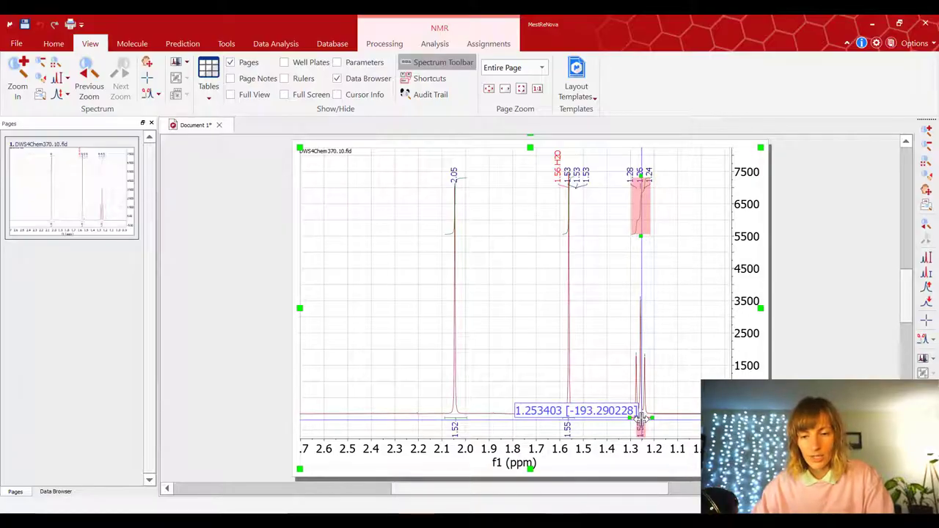
- Normalize the 1.26 ppm triplet integral to 3, rescaling the others to 2.99 and 3.06
{"action": "right_click", "coordinate": [641, 418]}
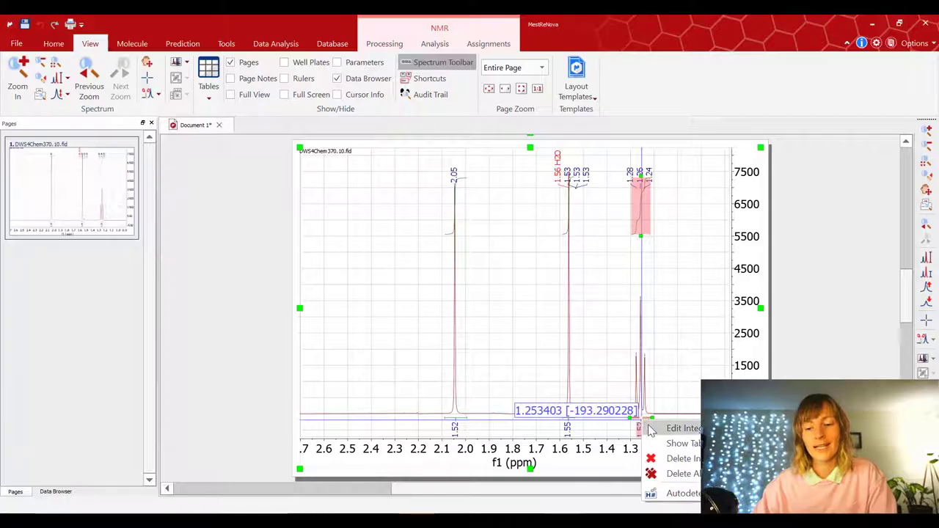
{"action": "left_click", "coordinate": [681, 428]}
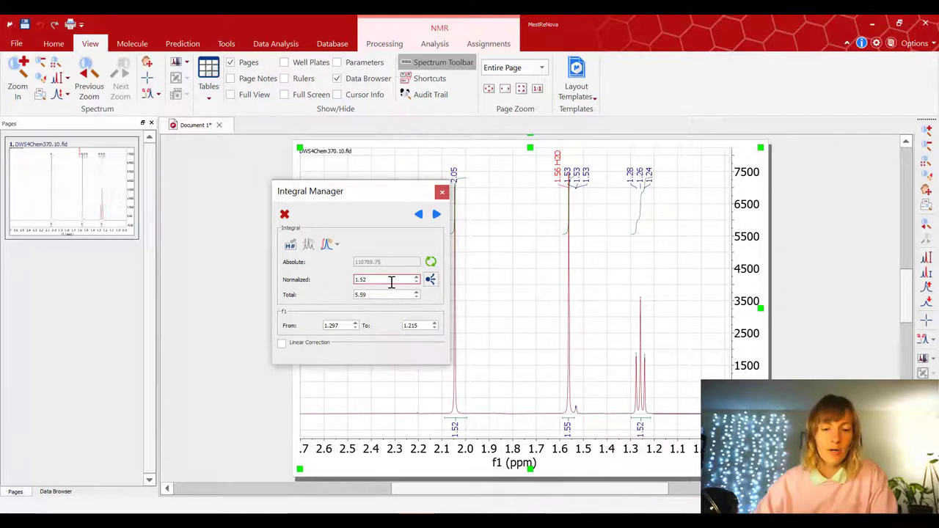
{"action": "left_click_drag", "start_coordinate": [391, 282], "coordinate": [350, 282]}
{"action": "type", "text": "3"}
{"action": "key", "text": "Return"}
{"action": "left_click", "coordinate": [442, 192]}
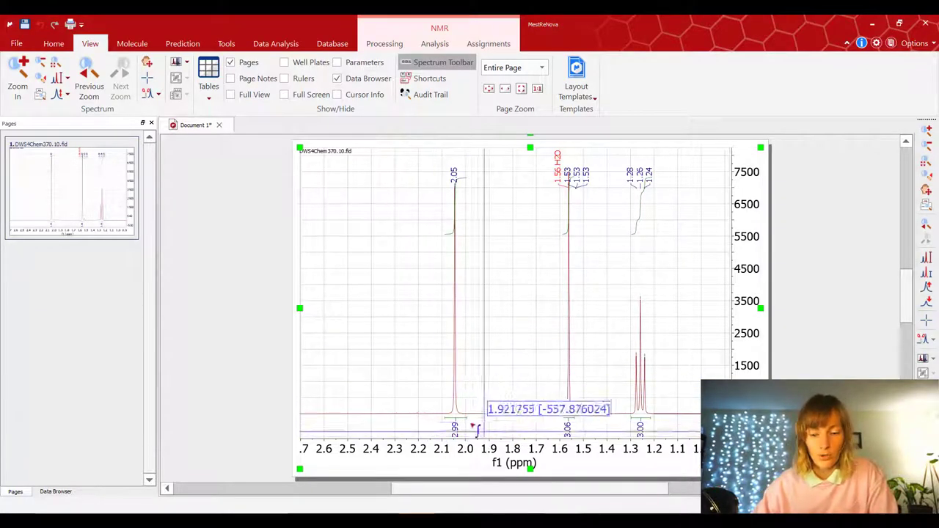
{"action": "key", "text": "f"}
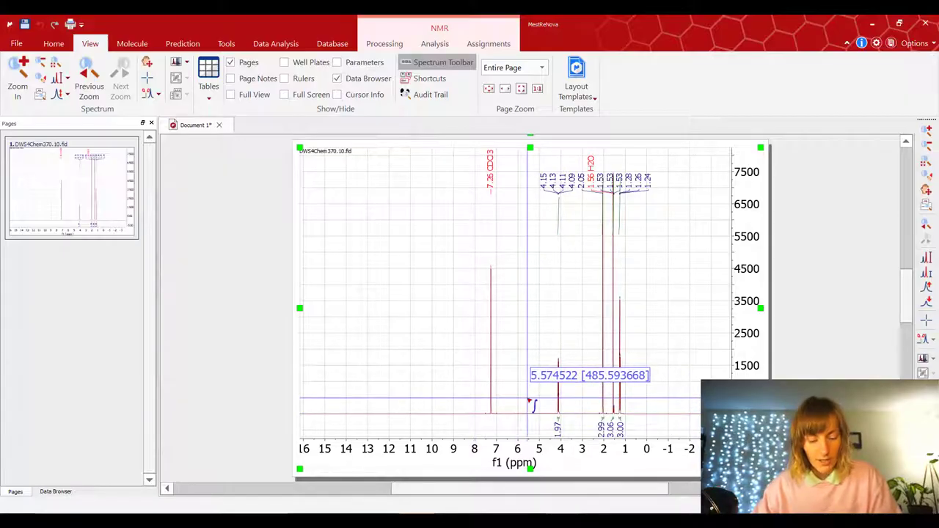
{"action": "key", "text": "z"}
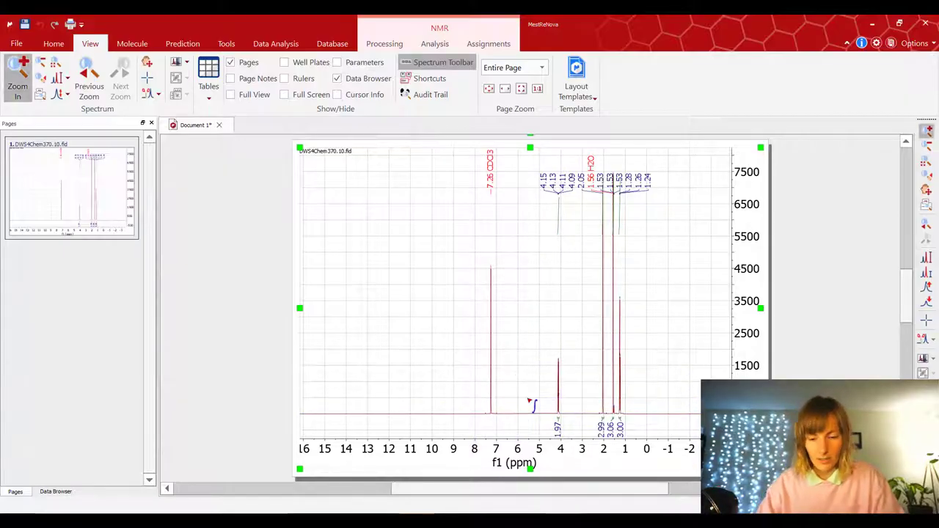
{"action": "left_click_drag", "start_coordinate": [534, 402], "coordinate": [580, 400]}
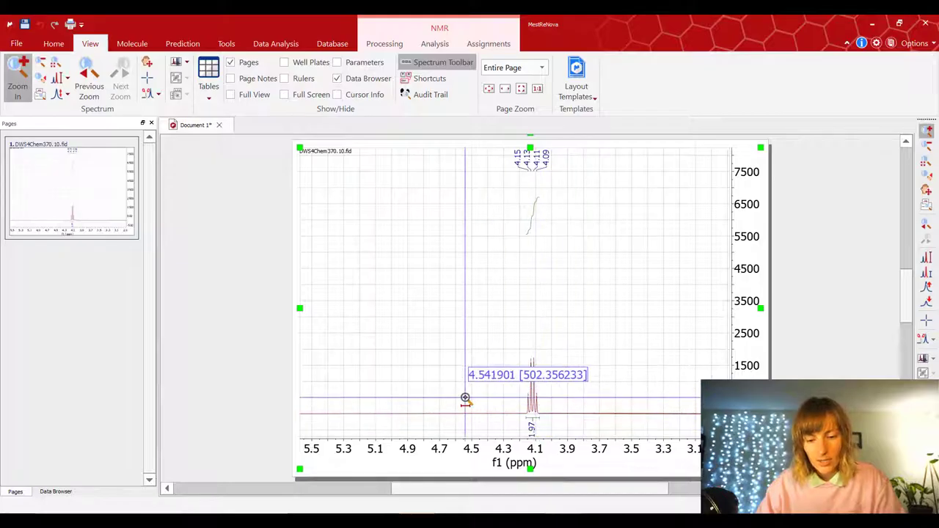
{"action": "left_click_drag", "start_coordinate": [465, 398], "coordinate": [615, 381]}
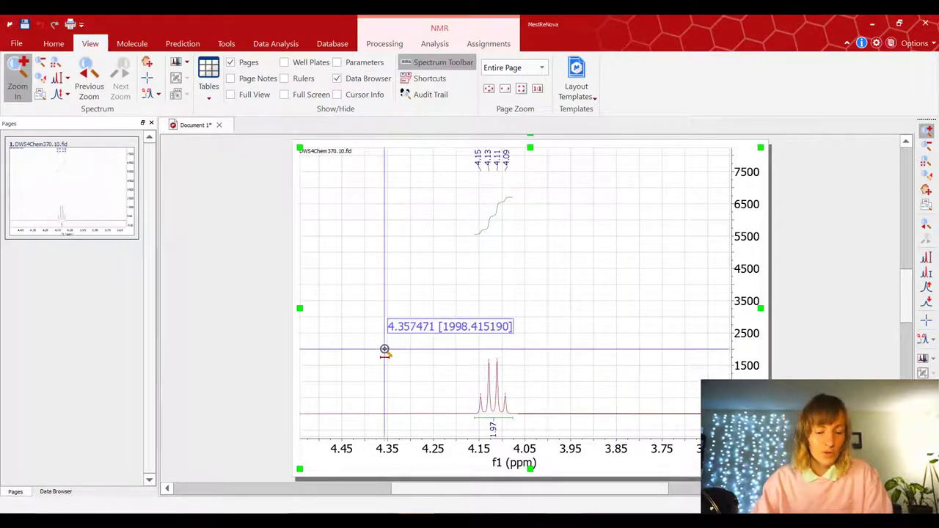
{"action": "key", "text": "f"}
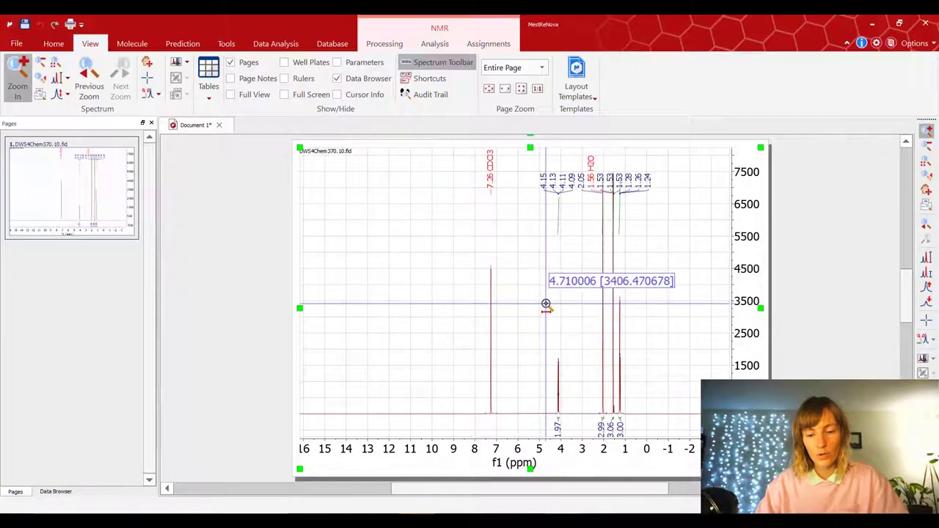
- Zoom in to about 4.7–0.9 ppm, then narrow to roughly 4.5–1.0 ppm
{"action": "left_click_drag", "start_coordinate": [546, 303], "coordinate": [633, 327]}
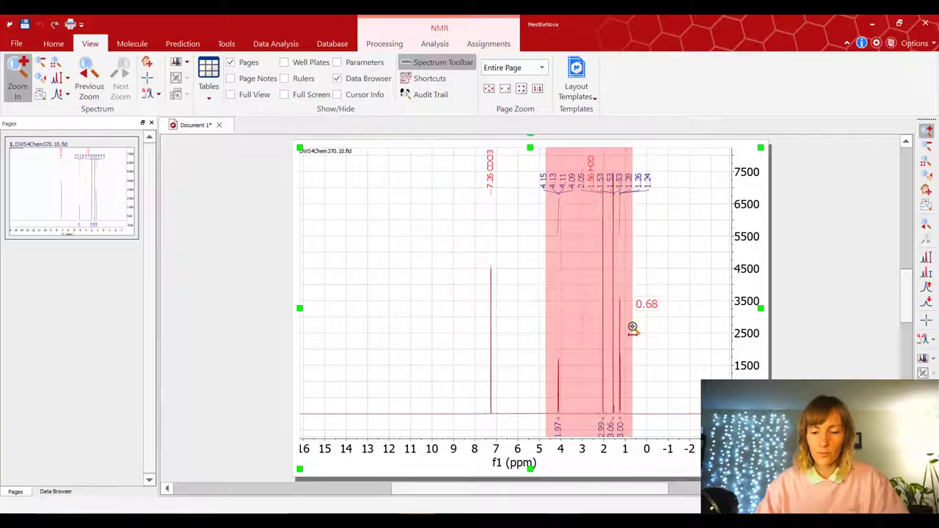
{"action": "left_click_drag", "start_coordinate": [632, 327], "coordinate": [632, 328]}
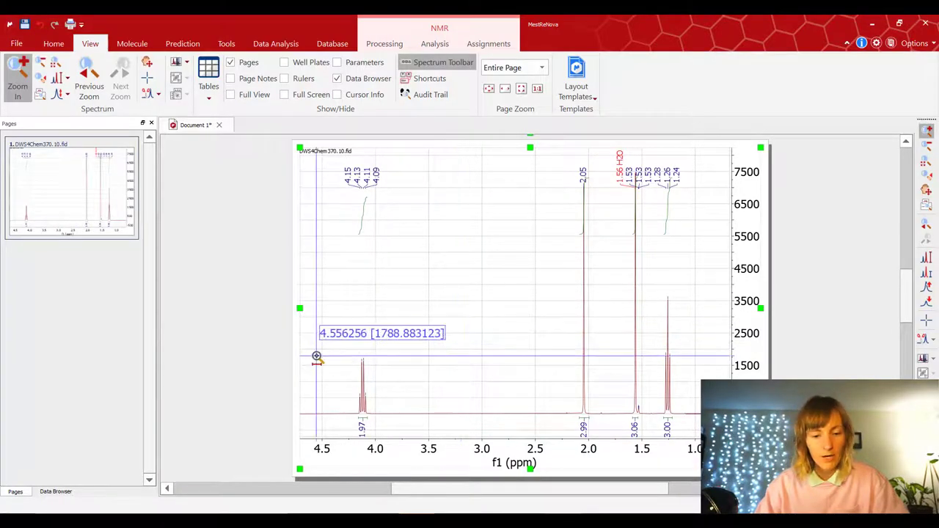
{"action": "left_click_drag", "start_coordinate": [325, 357], "coordinate": [694, 345]}
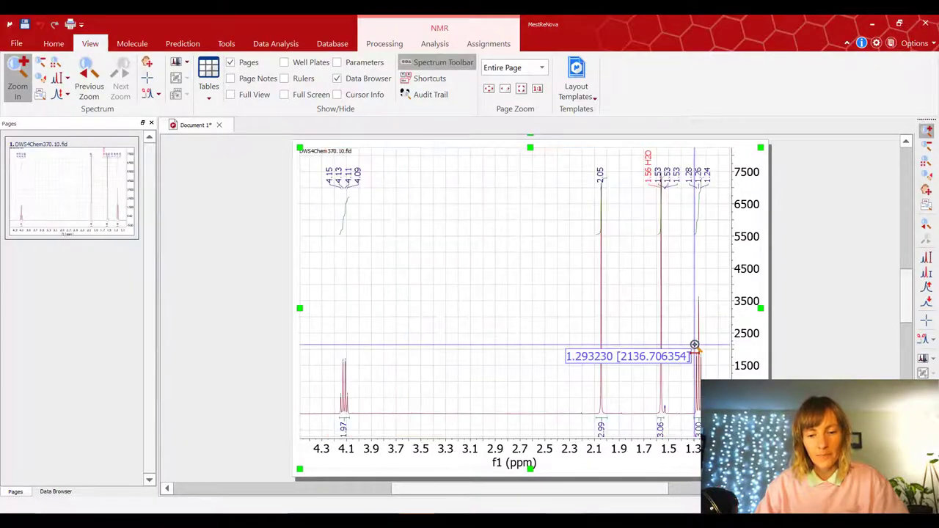
- Cut the empty 4.0–2.2 ppm region out of the spectrum with the Cut tool
{"action": "left_click", "coordinate": [147, 95]}
{"action": "left_click_drag", "start_coordinate": [366, 292], "coordinate": [586, 317]}
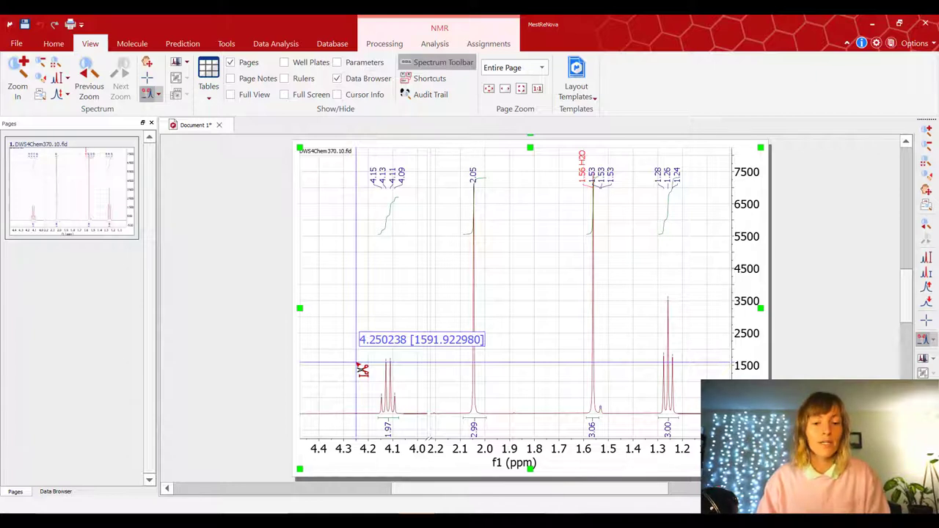
- Zoom the cut spectrum to about 4.25–1.2 ppm so the four integrated peaks fill it
{"action": "key", "text": "z"}
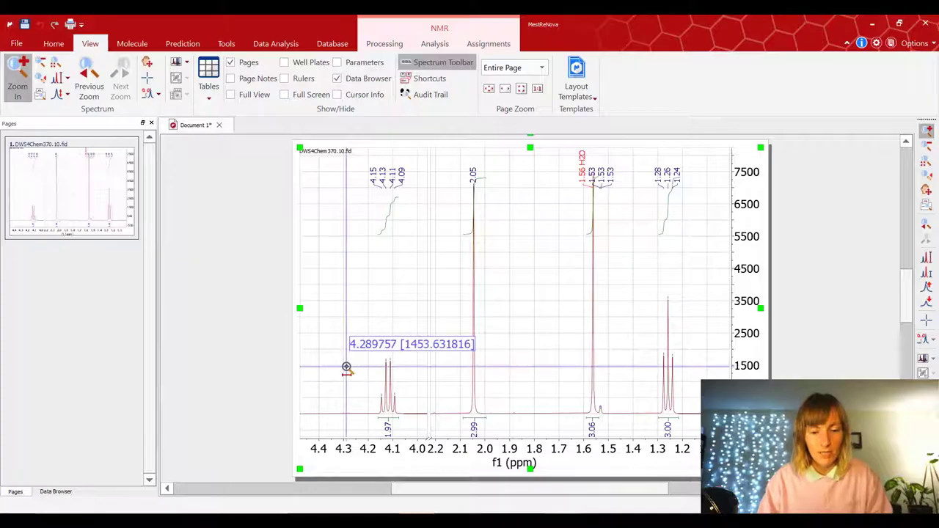
{"action": "left_click_drag", "start_coordinate": [346, 368], "coordinate": [699, 362]}
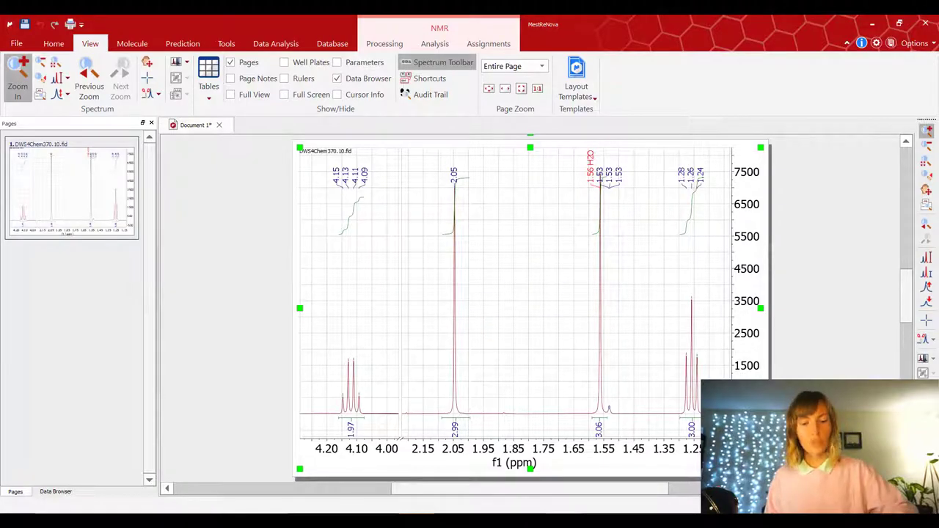
- Paste the cut, integrated 1H spectrum (4.20–1.15 ppm) into Document1 in Word
{"action": "key", "text": "alt+Tab"}
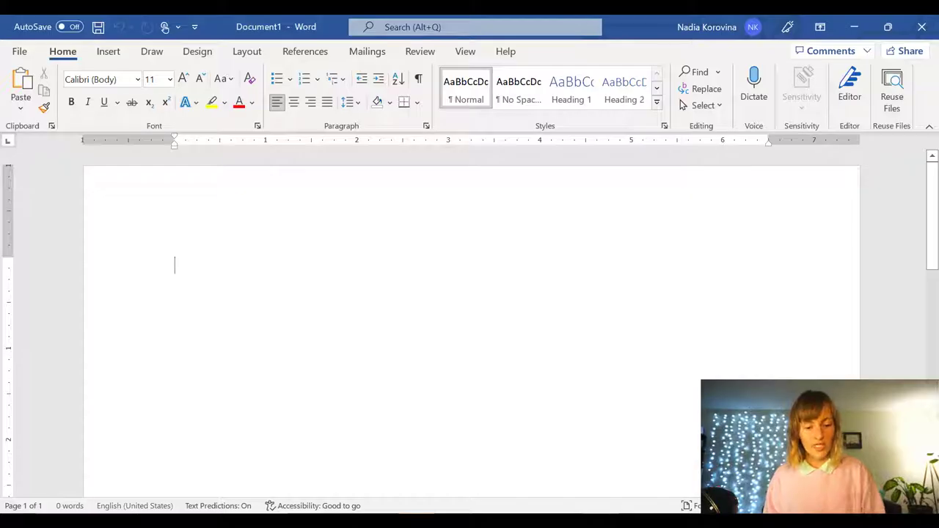
{"action": "key", "text": "ctrl+v"}
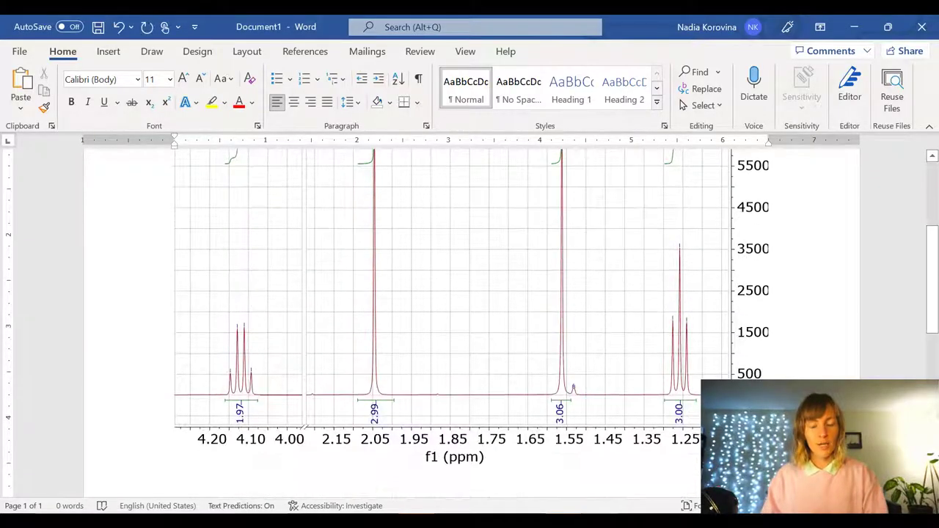
{"action": "scroll", "coordinate": [854, 320], "scroll_direction": "up", "scroll_amount": 5}
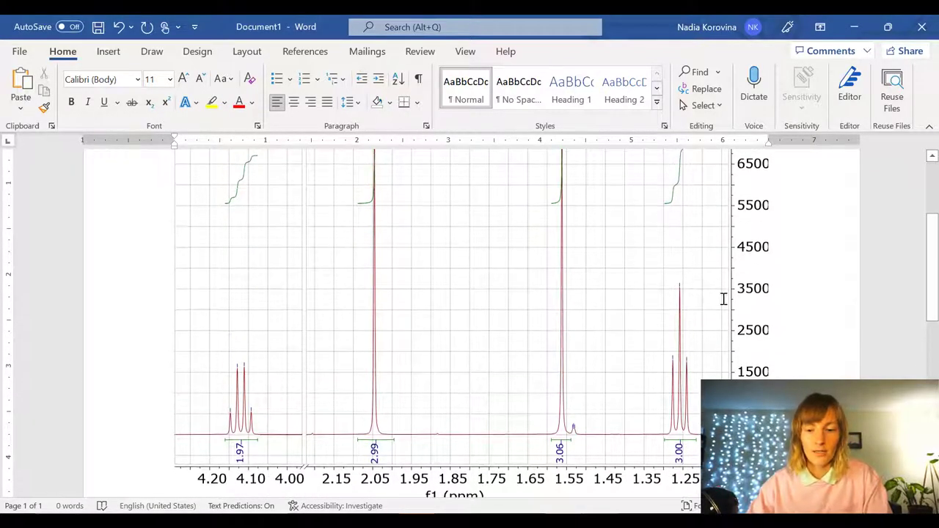
{"action": "scroll", "coordinate": [723, 299], "scroll_direction": "down", "scroll_amount": 6}
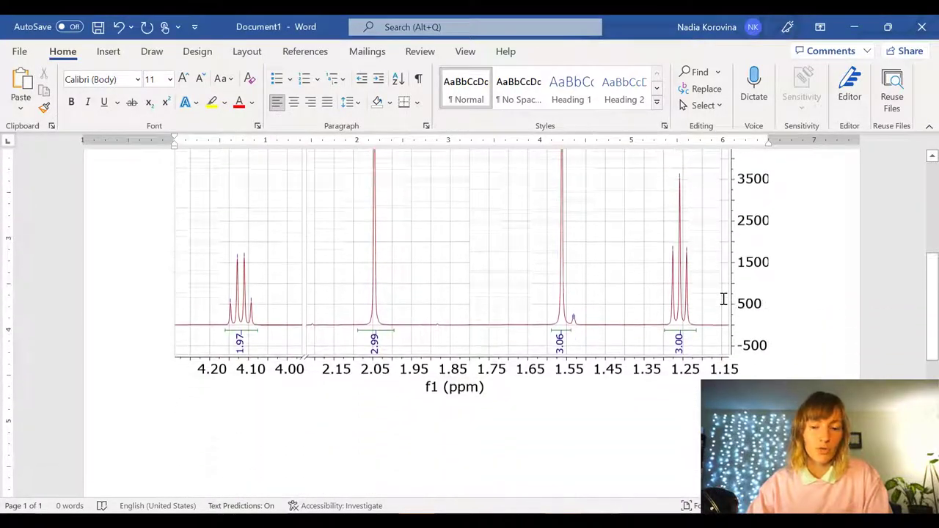